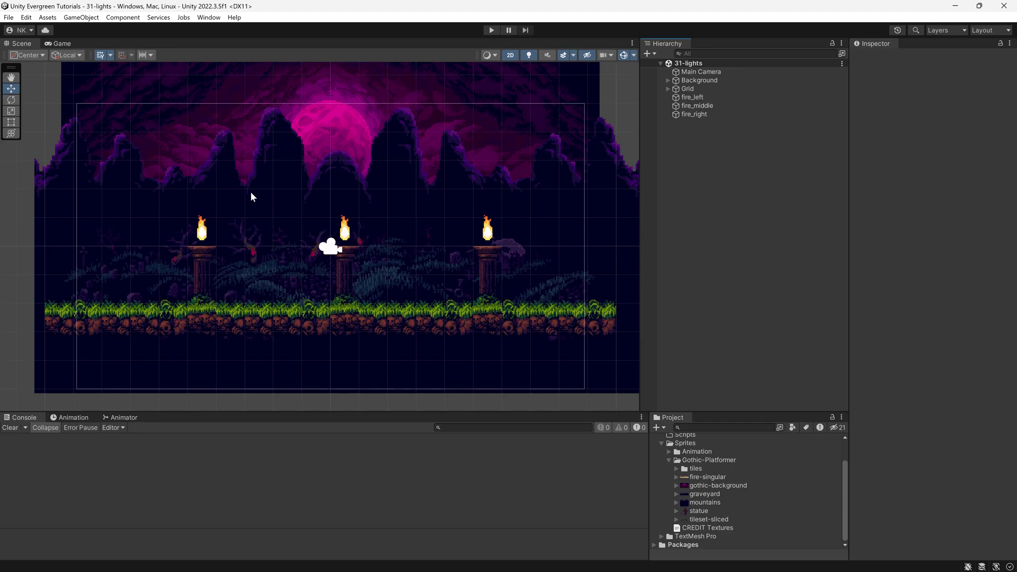
Pan the scene slightly and preview it in play mode, then stop playing.
{"action": "middle_click_drag", "start_coordinate": [465, 249], "coordinate": [459, 253]}
{"action": "left_click", "coordinate": [790, 264]}
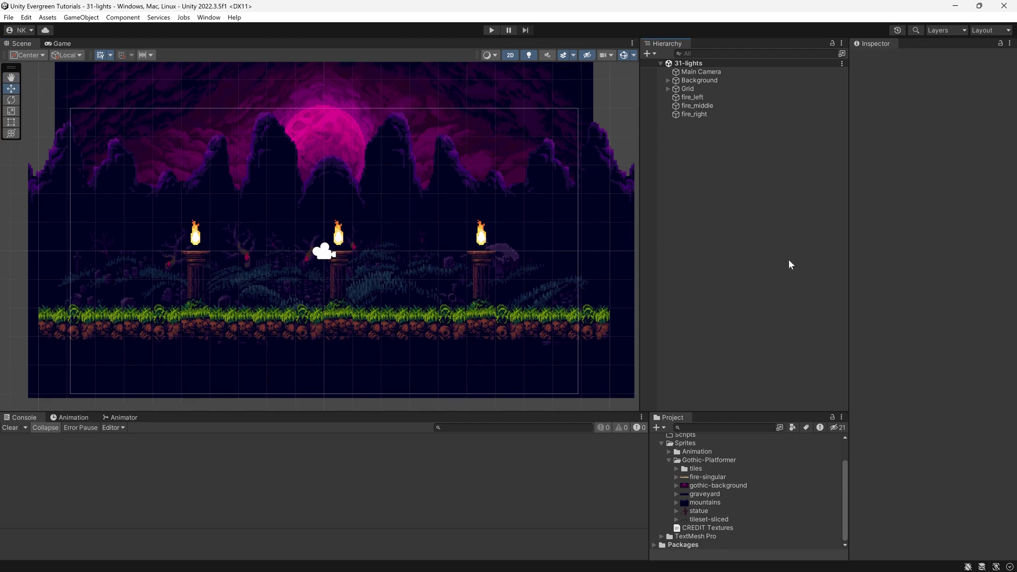
{"action": "left_click", "coordinate": [491, 30]}
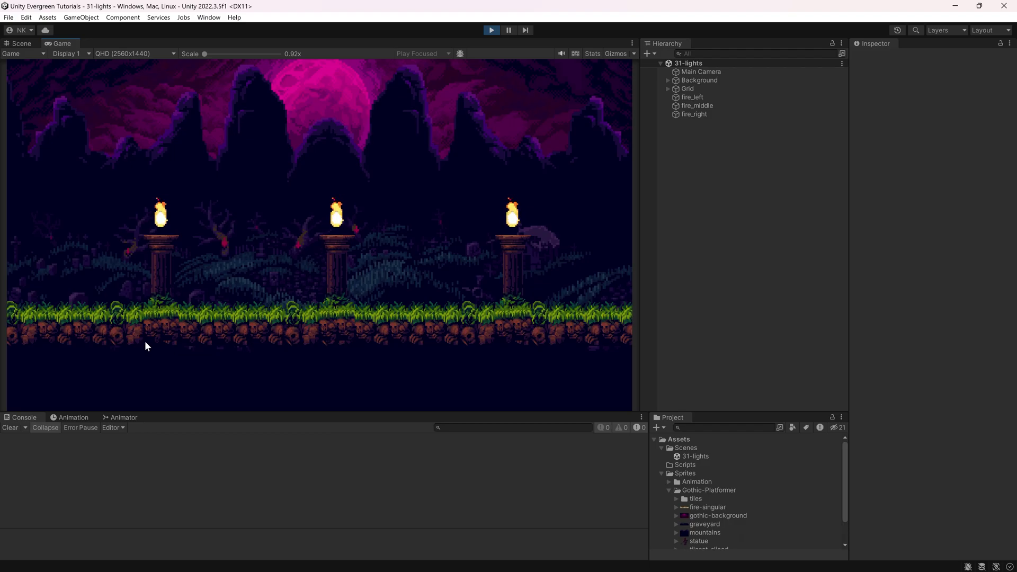
{"action": "left_click", "coordinate": [491, 31]}
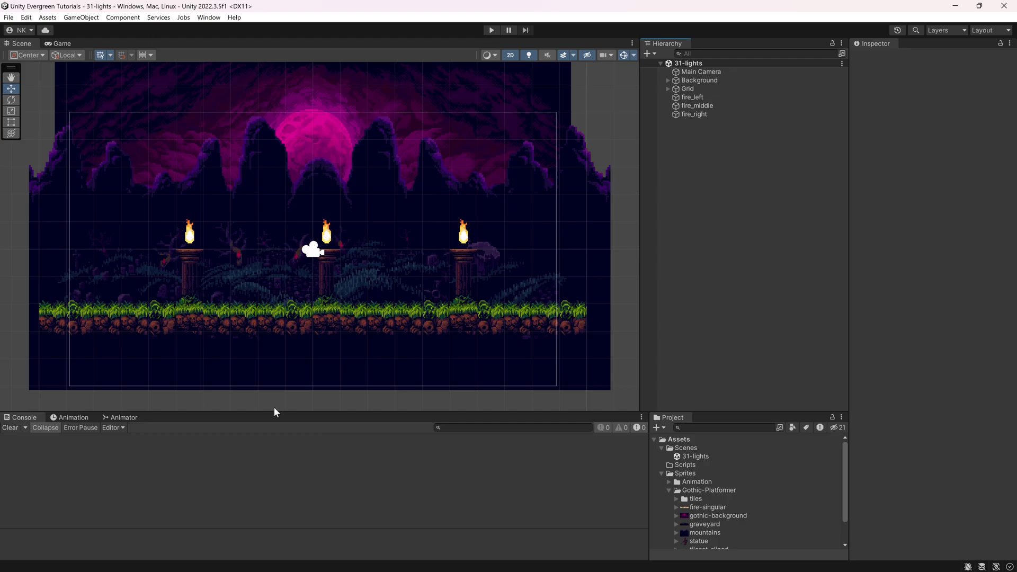
Install Universal RP from the Unity Registry in the Package Manager after searching 'universal'.
{"action": "left_click", "coordinate": [209, 17]}
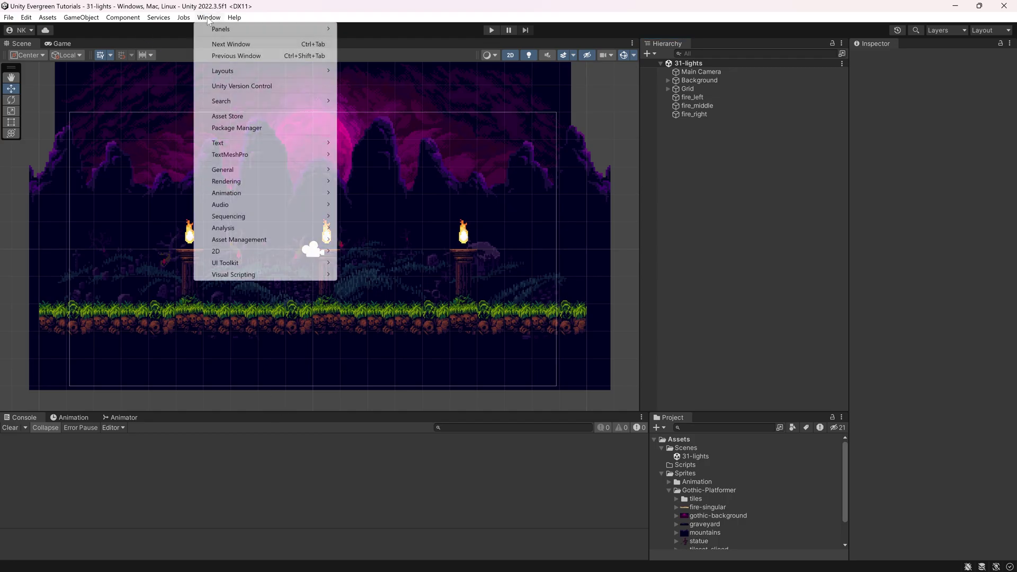
{"action": "left_click", "coordinate": [229, 126]}
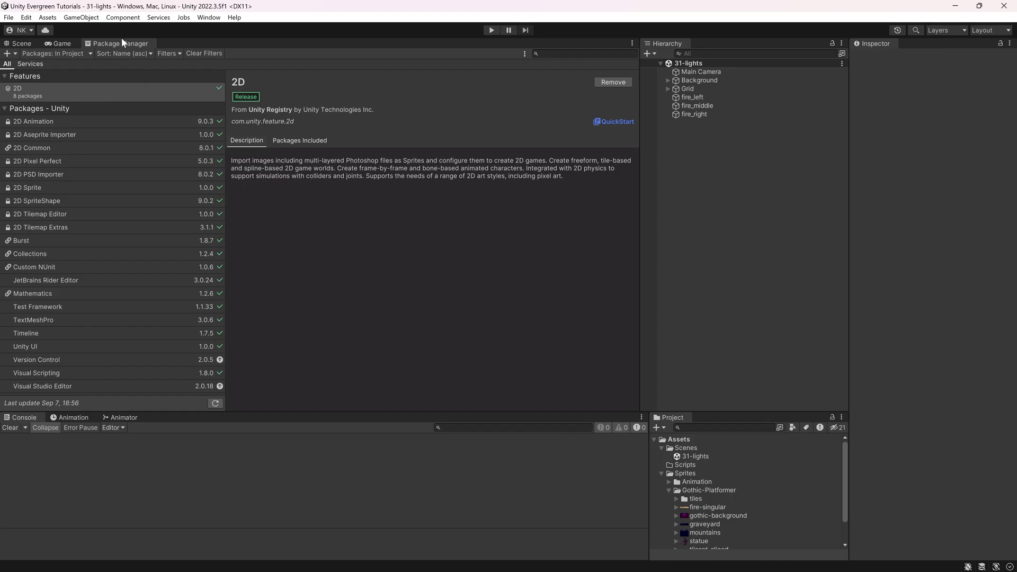
{"action": "left_click", "coordinate": [41, 53]}
{"action": "left_click", "coordinate": [55, 62]}
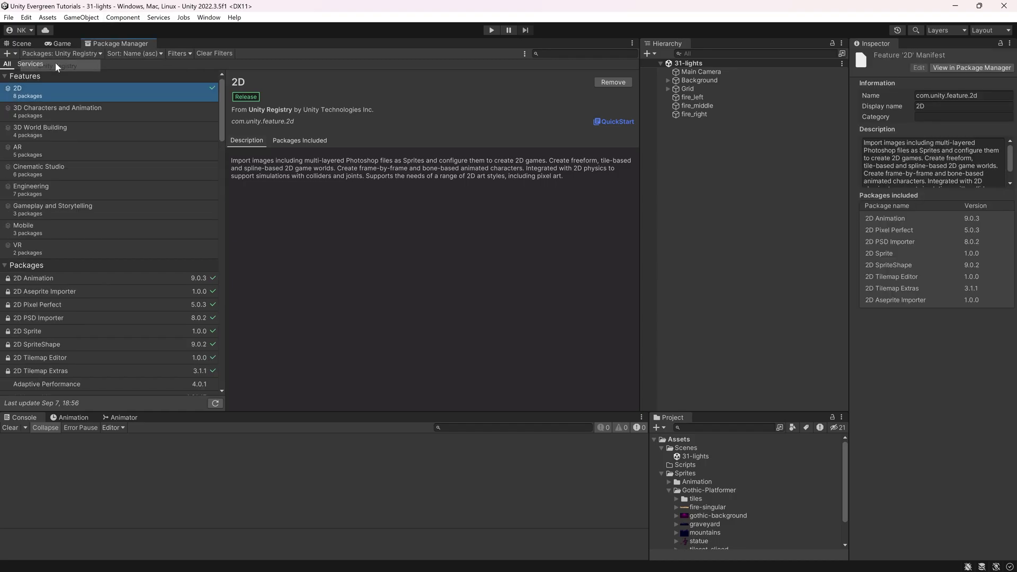
{"action": "left_click", "coordinate": [560, 55]}
{"action": "type", "text": "unive"}
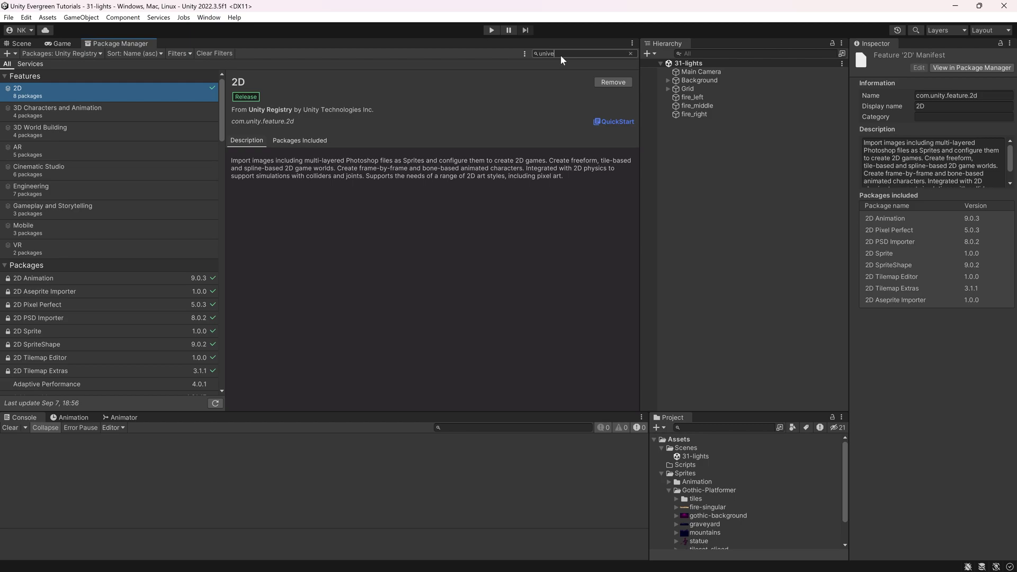
{"action": "type", "text": "ral"}
{"action": "type", "text": "sal"}
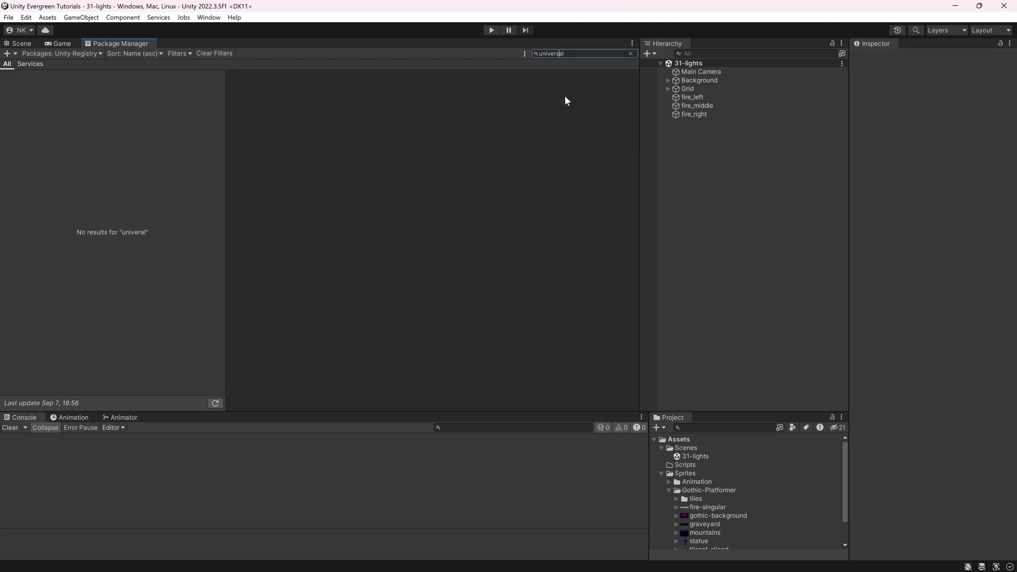
{"action": "left_click", "coordinate": [53, 90]}
{"action": "left_click", "coordinate": [33, 90]}
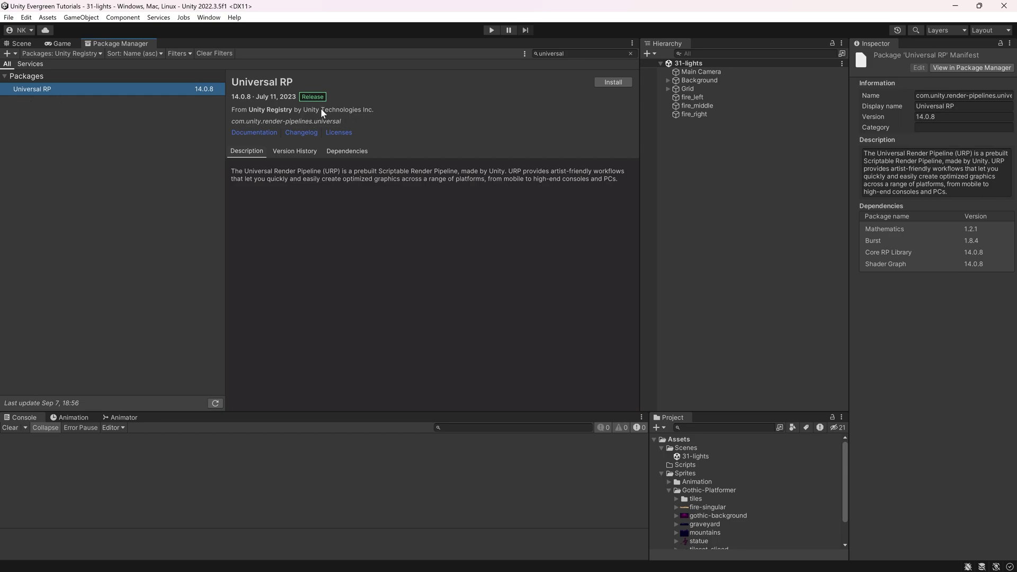
{"action": "left_click", "coordinate": [613, 82]}
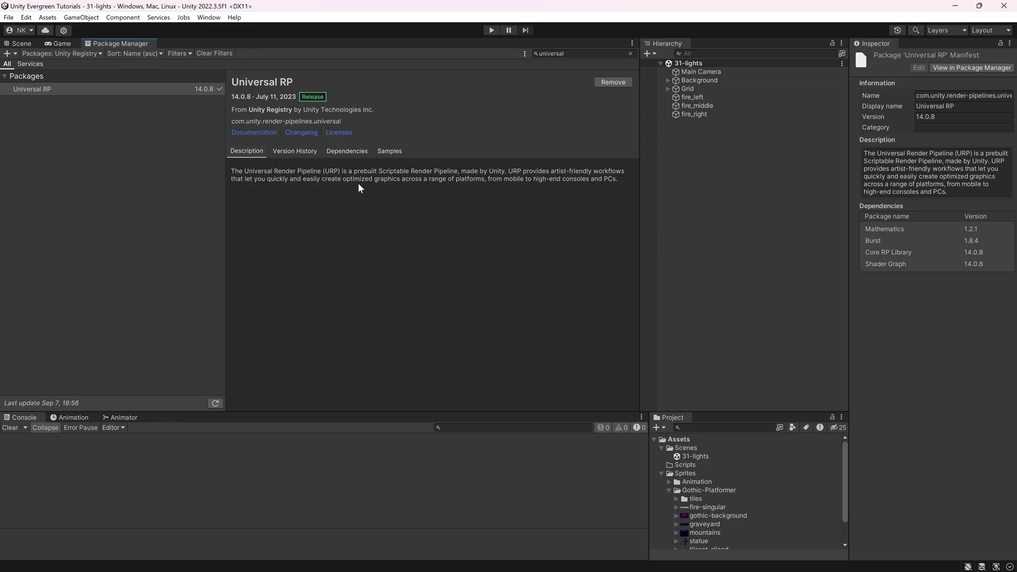
{"action": "right_click", "coordinate": [133, 44]}
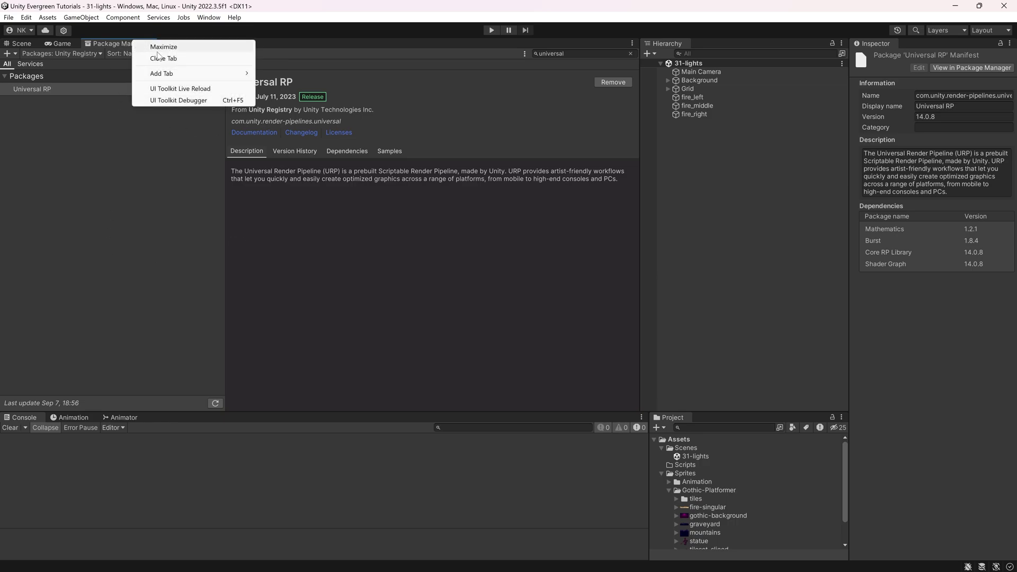
Close the Package Manager and create a folder named Rendering in Assets.
{"action": "left_click", "coordinate": [159, 58]}
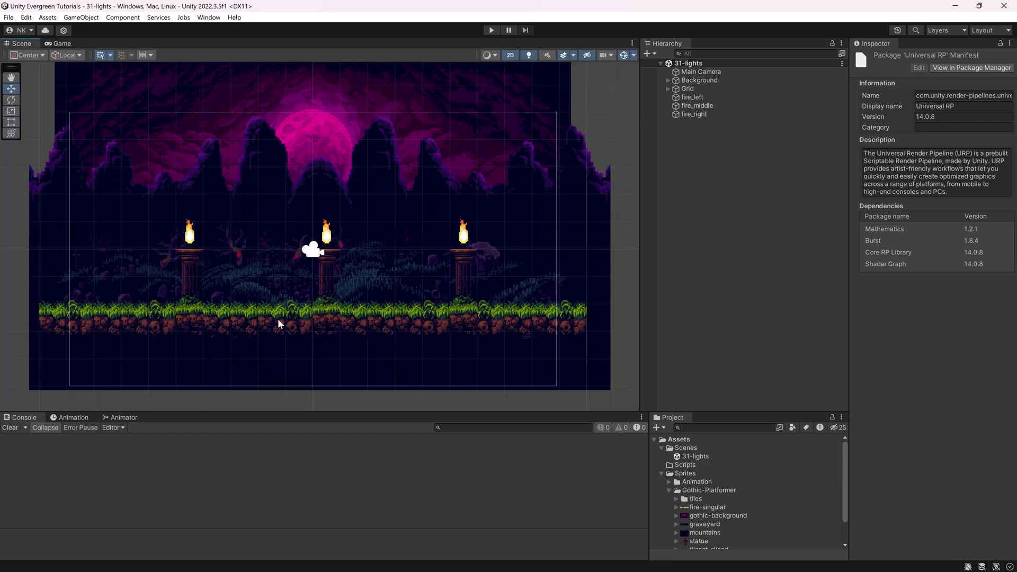
{"action": "left_click", "coordinate": [682, 441]}
{"action": "right_click", "coordinate": [683, 441]}
{"action": "left_click", "coordinate": [702, 148]}
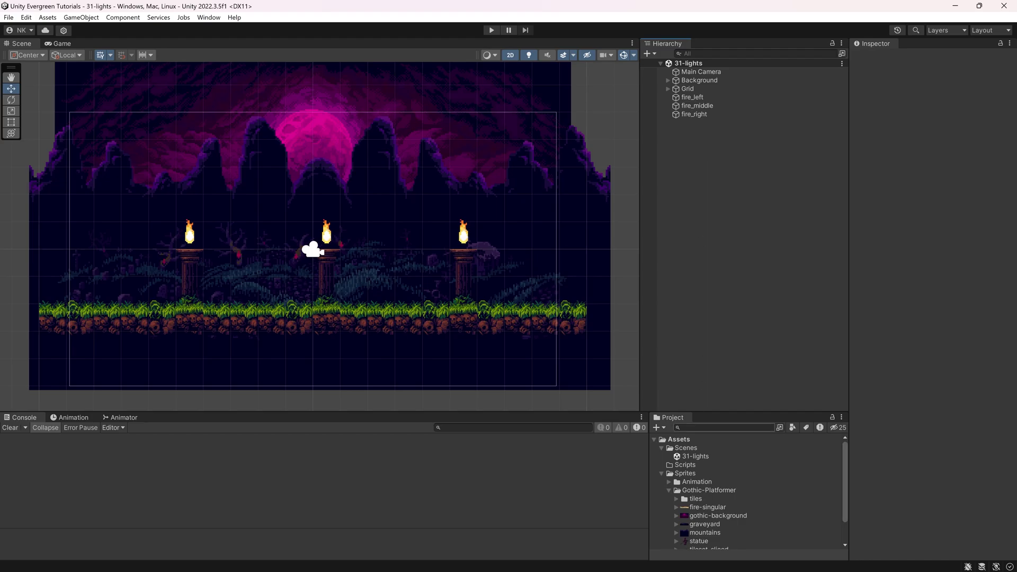
{"action": "left_click", "coordinate": [680, 439]}
{"action": "right_click", "coordinate": [683, 442]}
{"action": "mouse_move", "coordinate": [741, 154]}
{"action": "left_click", "coordinate": [881, 27]}
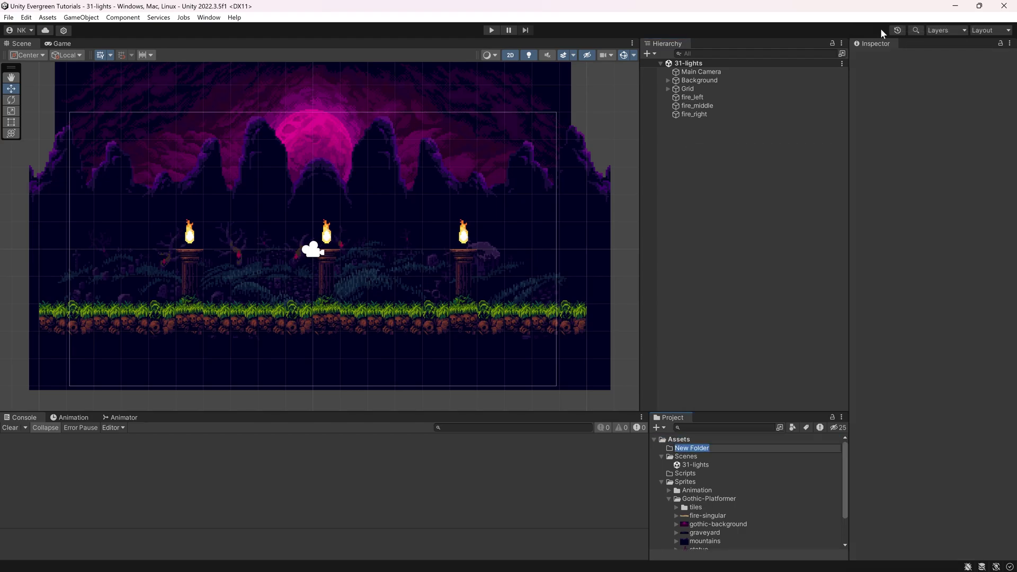
{"action": "type", "text": "Rendering"}
{"action": "key", "text": "Return"}
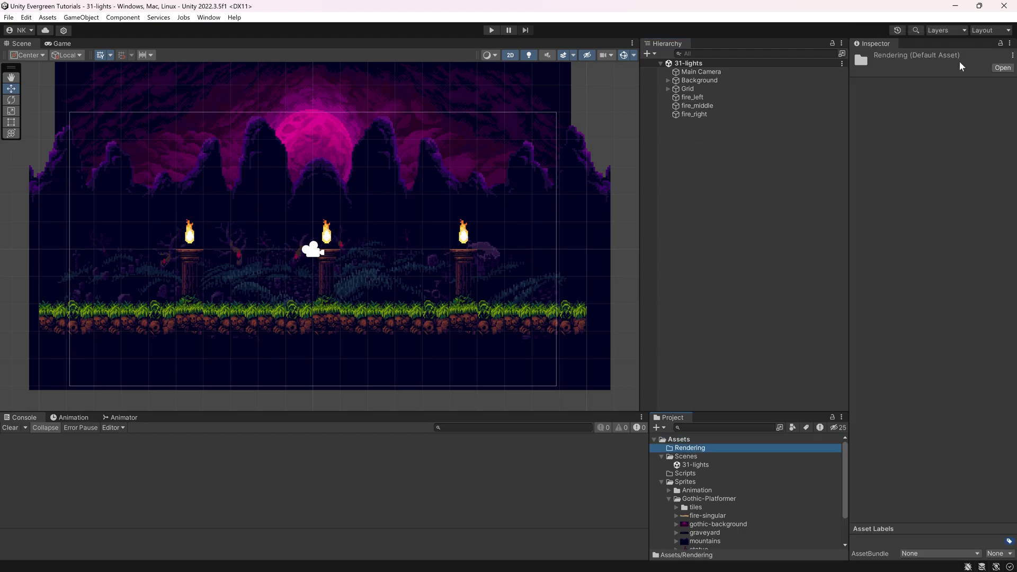
Create a URP Asset with 2D Renderer named URP-2D in Rendering and inspect its settings.
{"action": "right_click", "coordinate": [694, 450]}
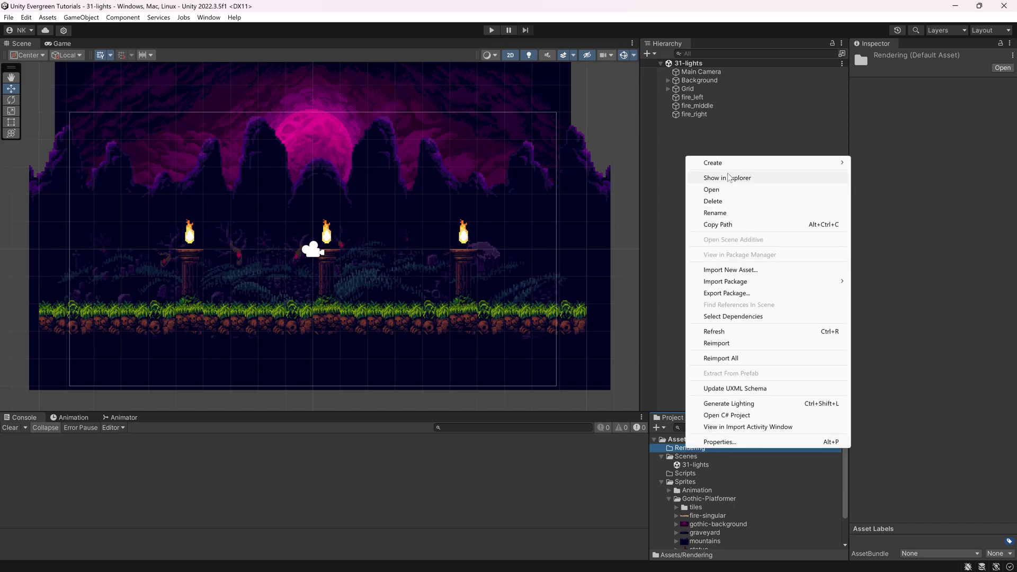
{"action": "mouse_move", "coordinate": [792, 163]}
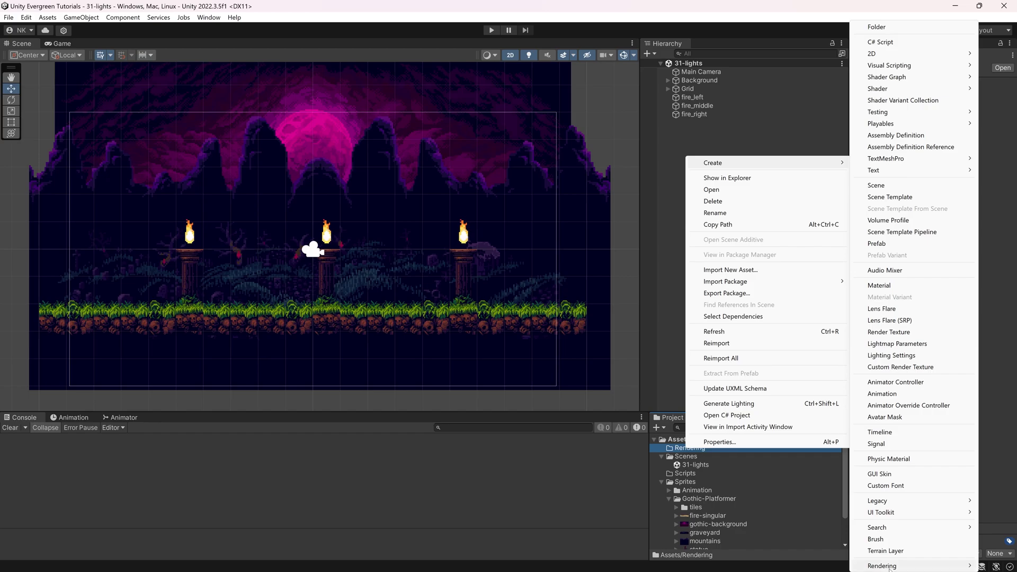
{"action": "mouse_move", "coordinate": [883, 565]}
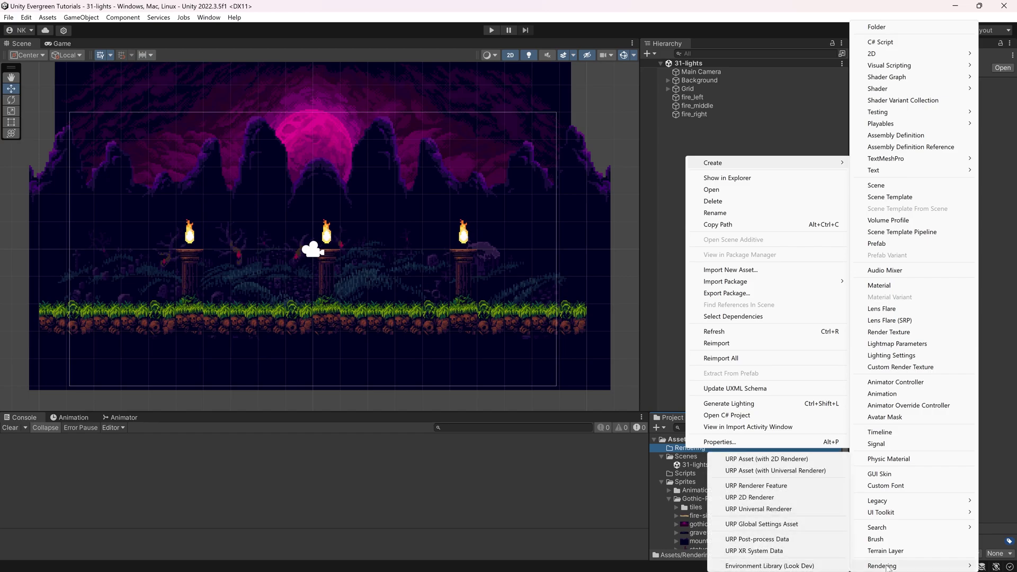
{"action": "left_click", "coordinate": [751, 460]}
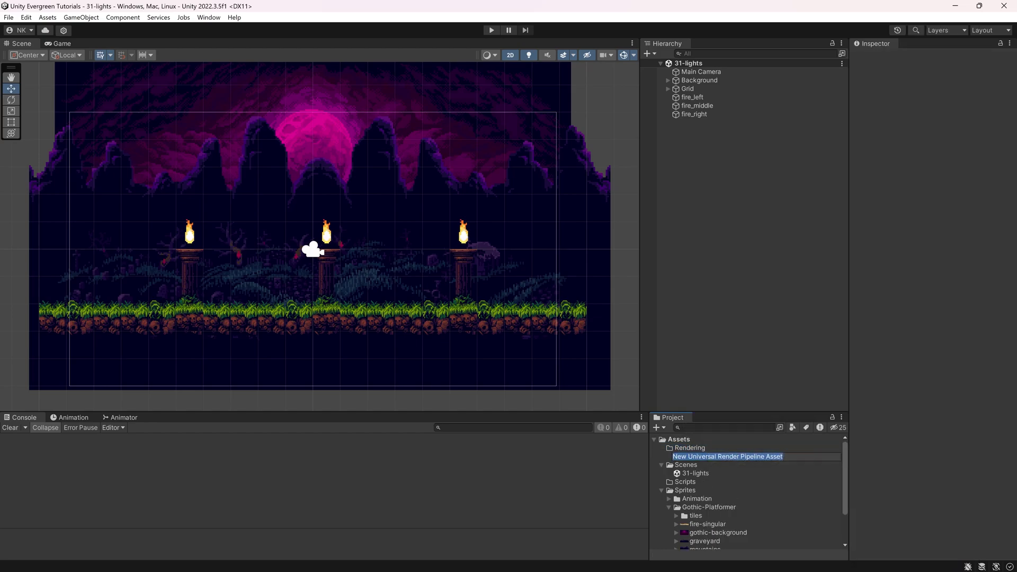
{"action": "type", "text": "UR"}
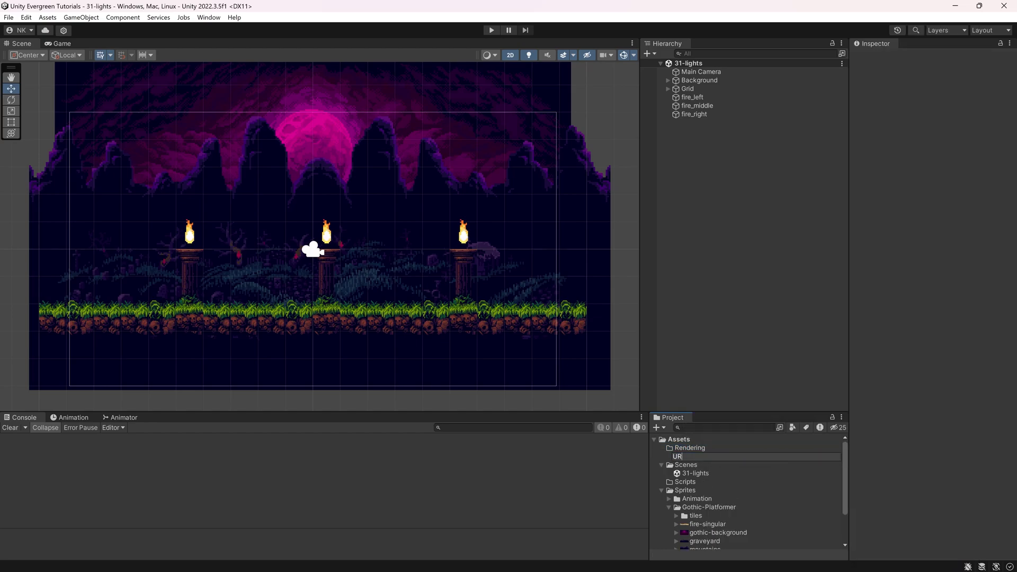
{"action": "type", "text": "P-2D"}
{"action": "key", "text": "Return"}
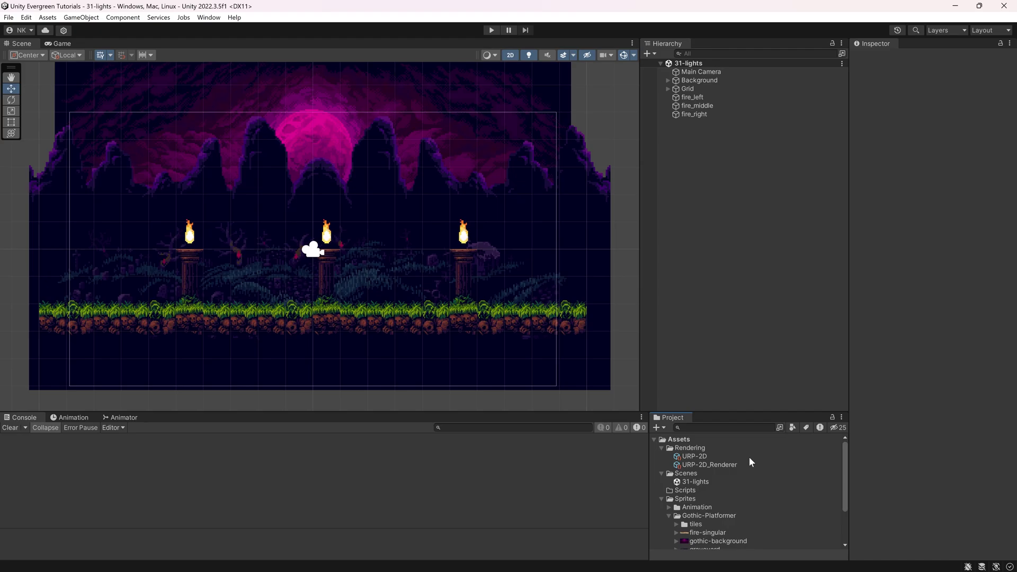
{"action": "left_click", "coordinate": [728, 456]}
{"action": "left_click", "coordinate": [698, 465]}
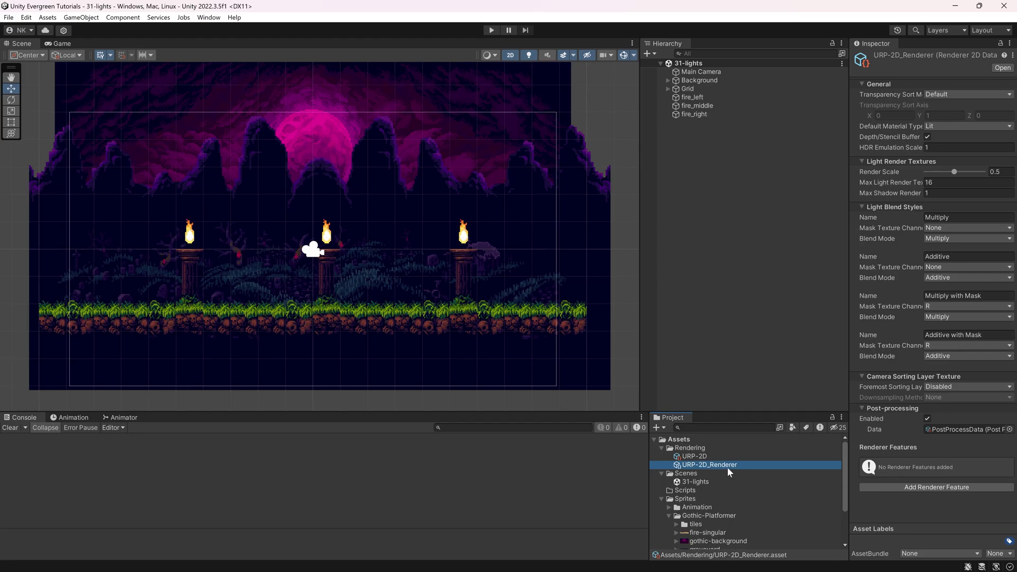
{"action": "left_click", "coordinate": [703, 458]}
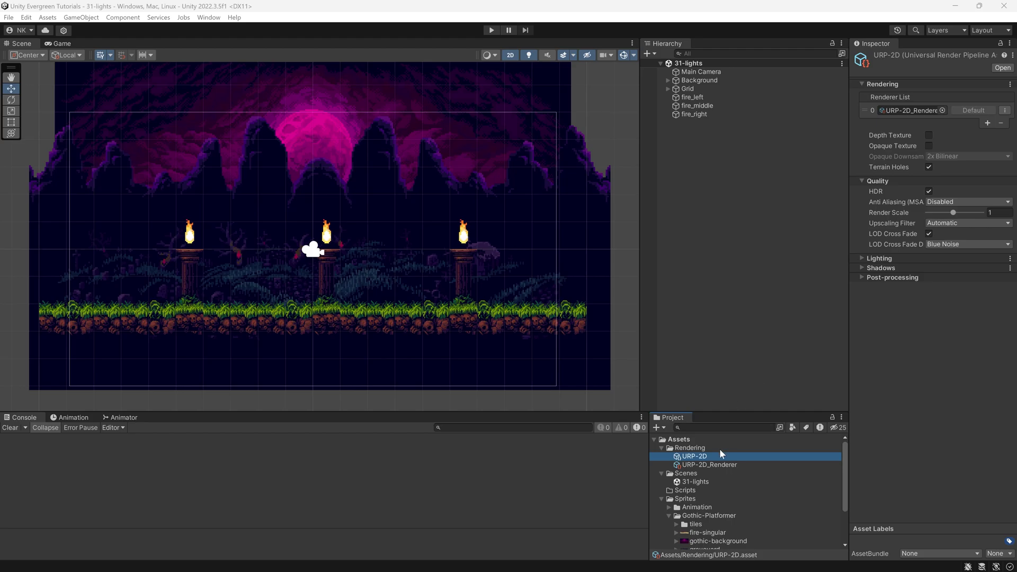
Assign URP-2D as the render pipeline asset in Graphics project settings.
{"action": "left_click", "coordinate": [27, 18]}
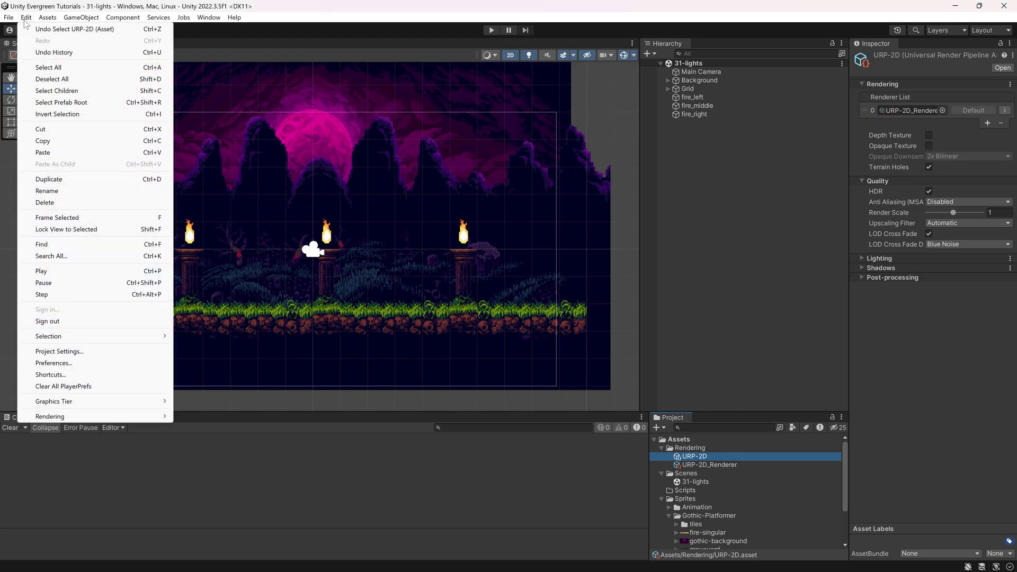
{"action": "left_click", "coordinate": [49, 350]}
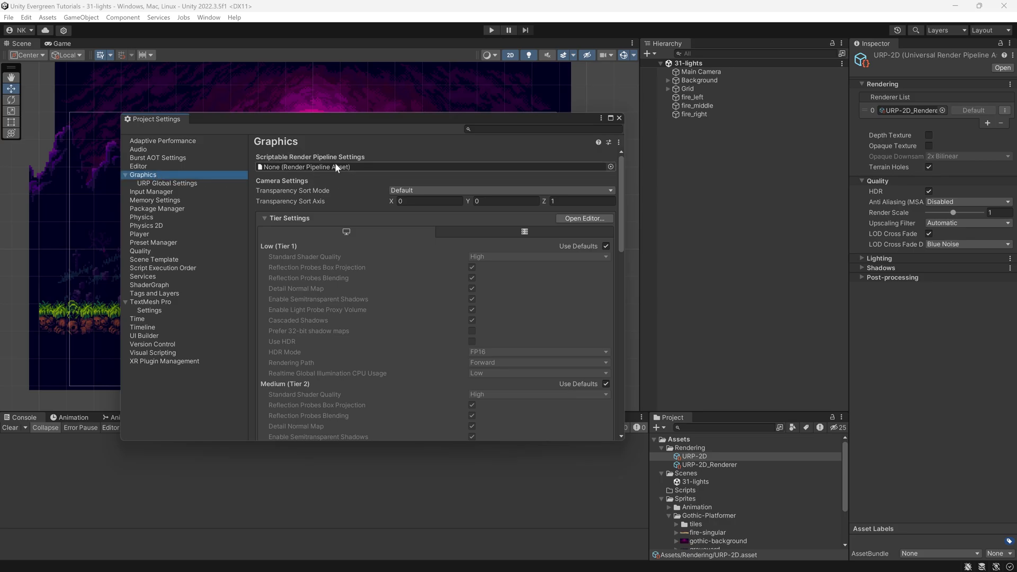
{"action": "left_click", "coordinate": [610, 167]}
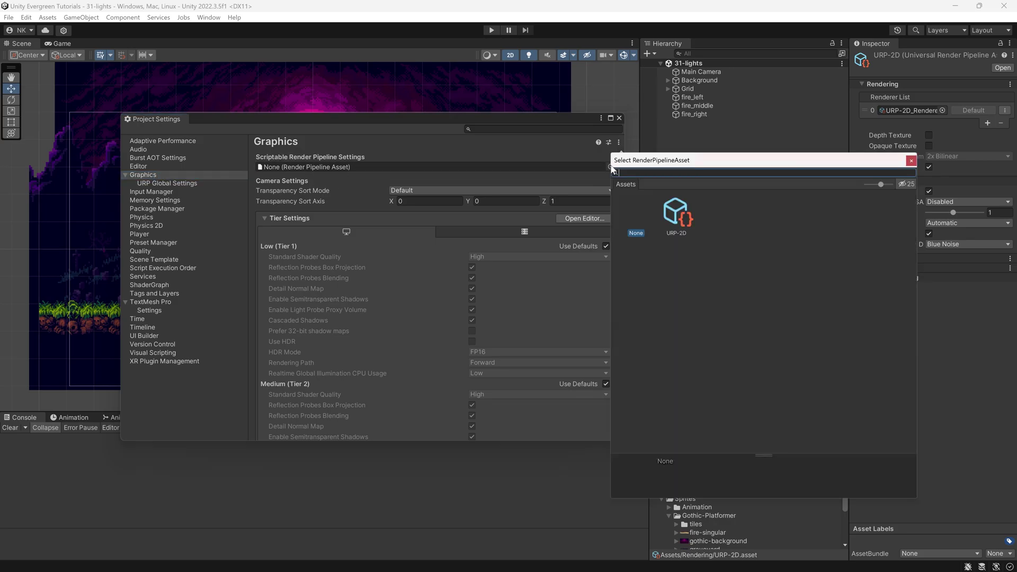
{"action": "left_click", "coordinate": [682, 208]}
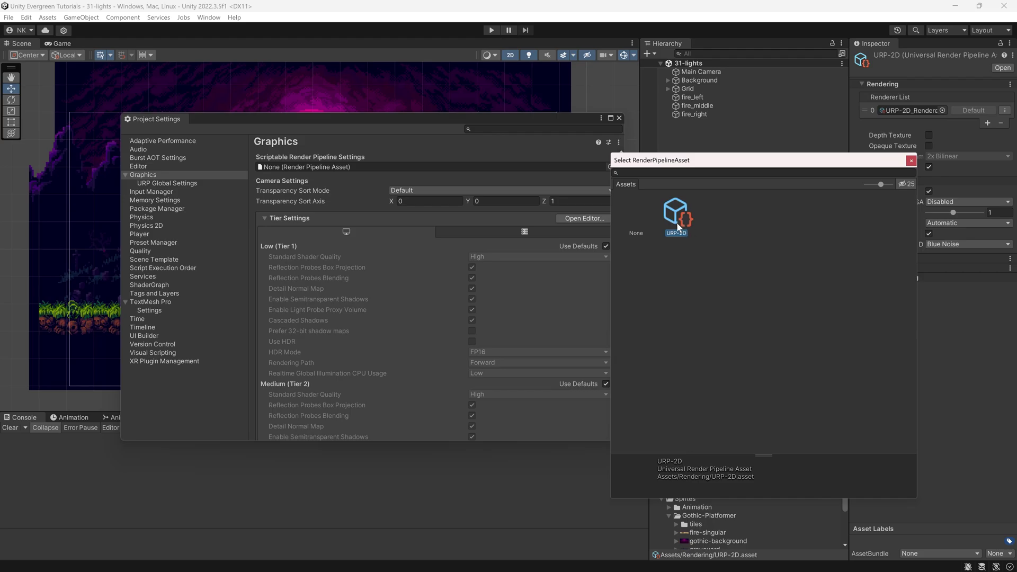
{"action": "double_click", "coordinate": [678, 227]}
{"action": "left_click", "coordinate": [538, 306]}
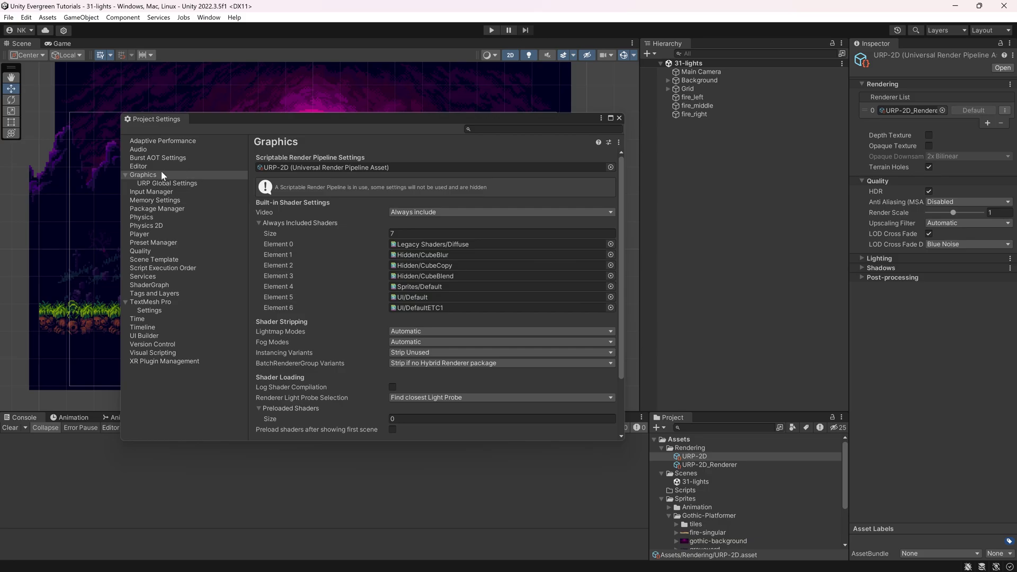
Move UniversalRenderPipelineGlobalSettings into the Rendering folder and close Project Settings.
{"action": "left_click", "coordinate": [147, 184]}
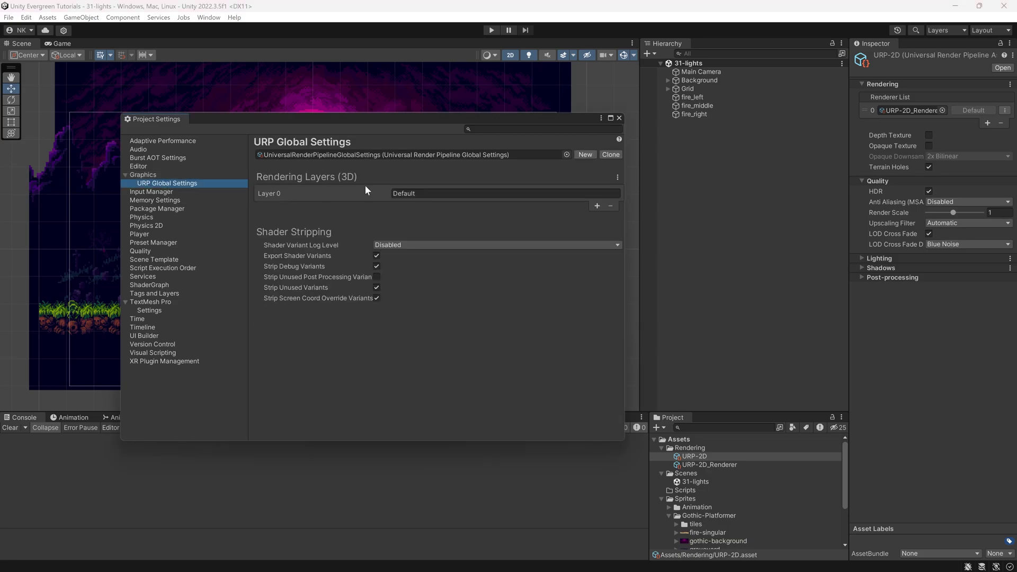
{"action": "scroll", "coordinate": [748, 512], "scroll_direction": "down", "scroll_amount": 5}
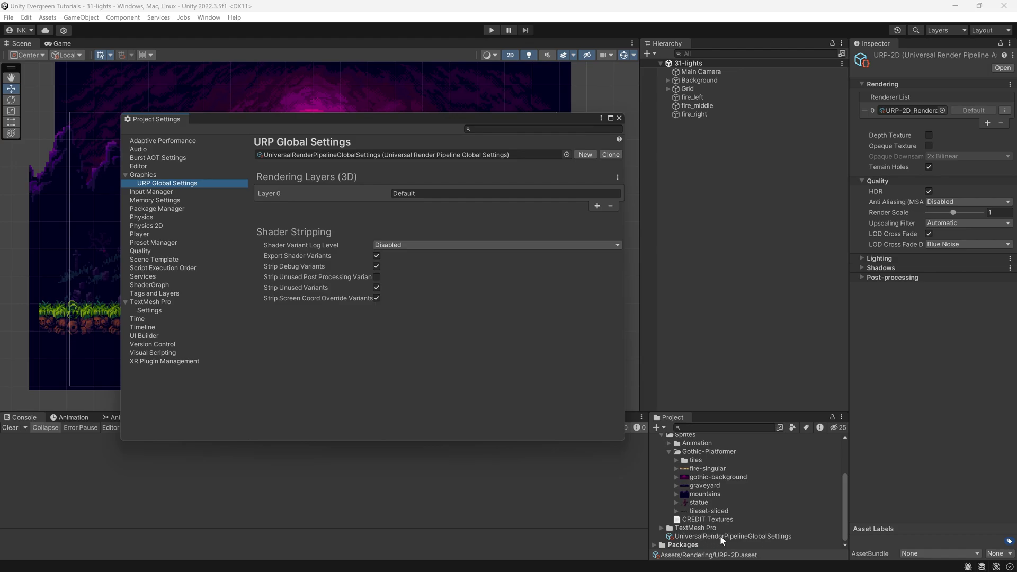
{"action": "left_click_drag", "start_coordinate": [728, 535], "coordinate": [701, 441]}
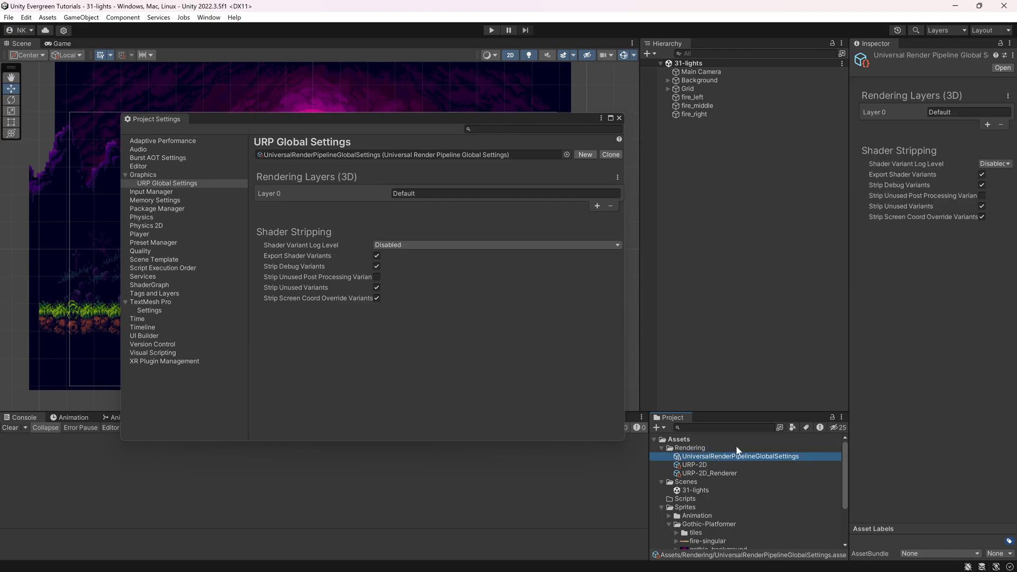
{"action": "left_click", "coordinate": [703, 185]}
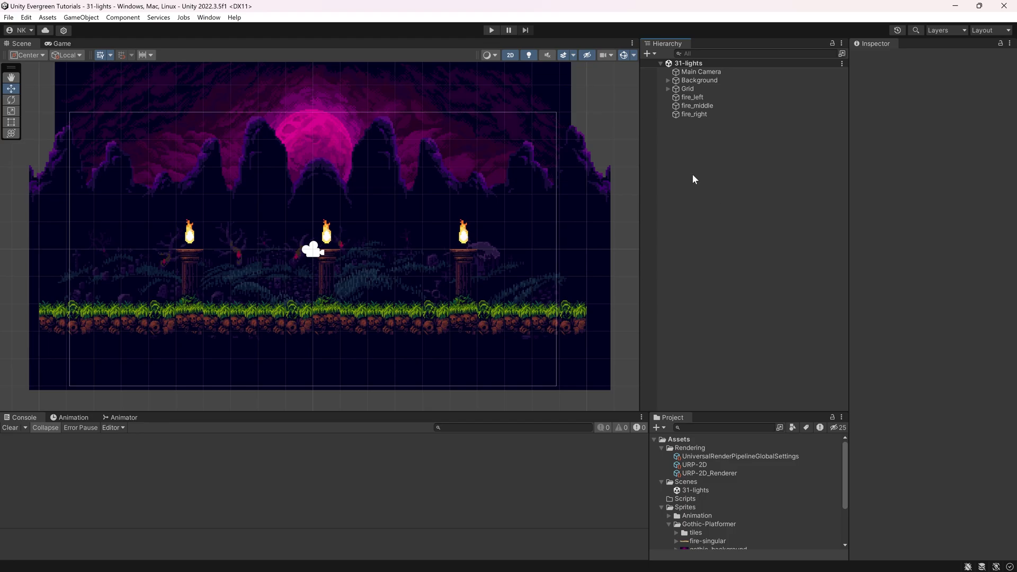
{"action": "right_click", "coordinate": [685, 155]}
{"action": "mouse_move", "coordinate": [717, 346]}
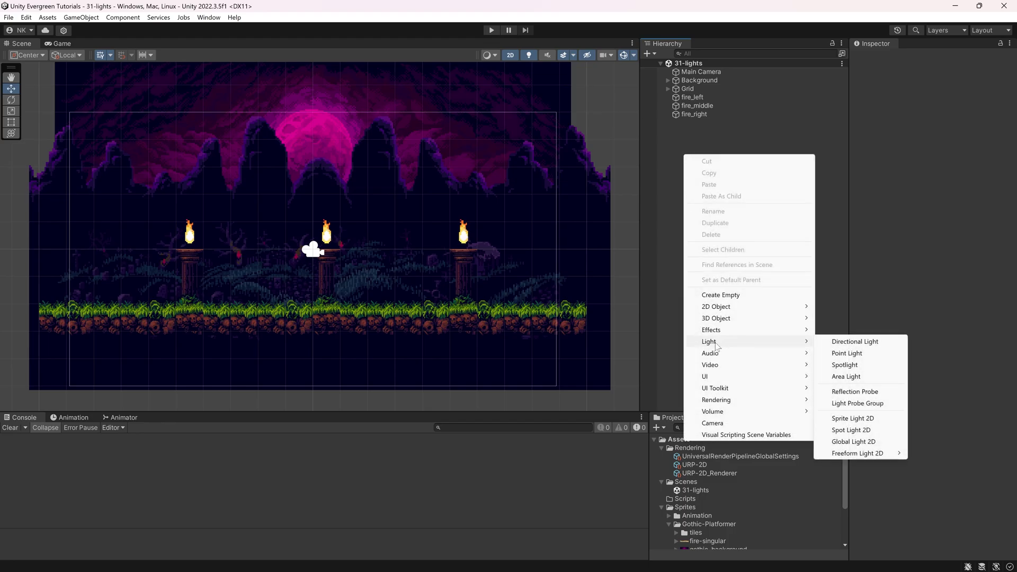
{"action": "left_click", "coordinate": [848, 430]}
{"action": "left_click_drag", "start_coordinate": [358, 232], "coordinate": [502, 234]}
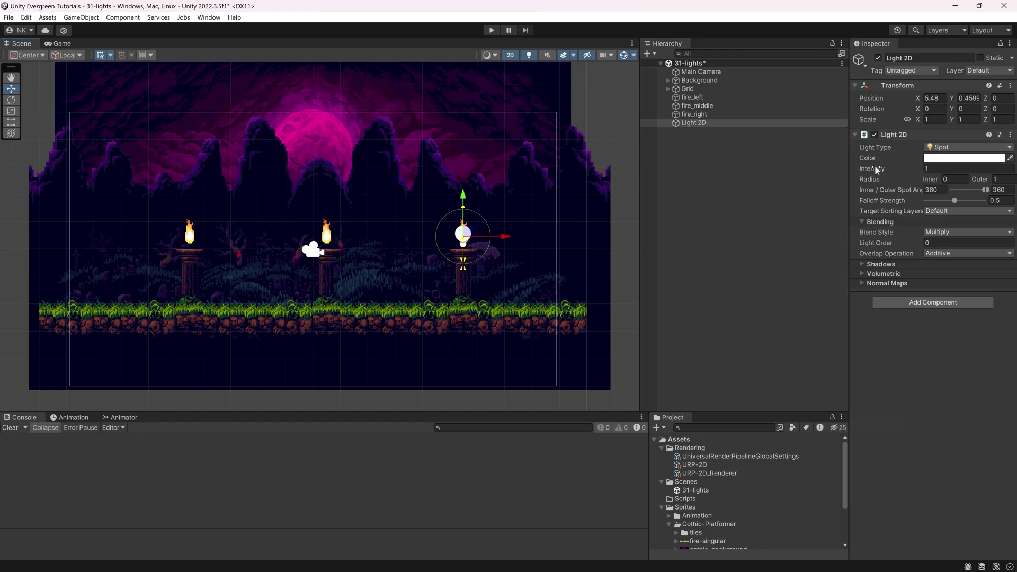
{"action": "left_click_drag", "start_coordinate": [874, 168], "coordinate": [147, 155]}
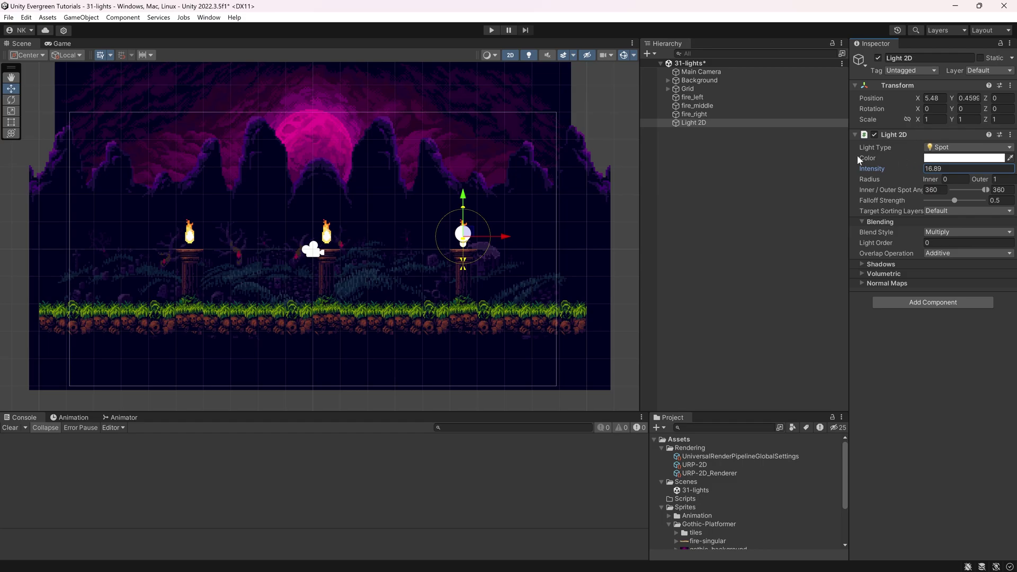
{"action": "left_click", "coordinate": [954, 158]}
{"action": "left_click", "coordinate": [927, 196]}
{"action": "left_click_drag", "start_coordinate": [953, 228], "coordinate": [989, 176]}
{"action": "left_click", "coordinate": [1008, 150]}
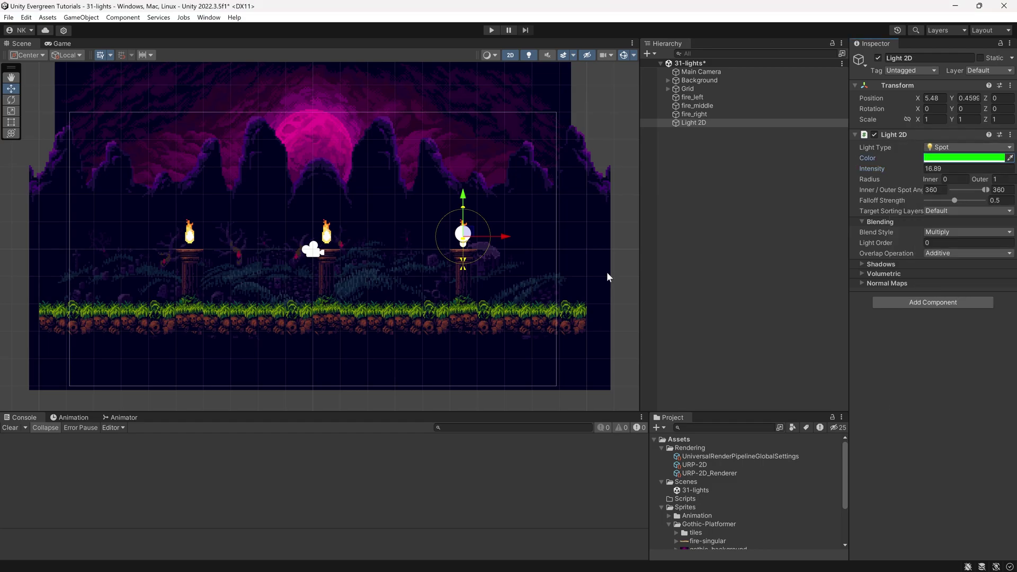
{"action": "left_click", "coordinate": [747, 210]}
{"action": "left_click", "coordinate": [694, 114]}
{"action": "left_click", "coordinate": [705, 123]}
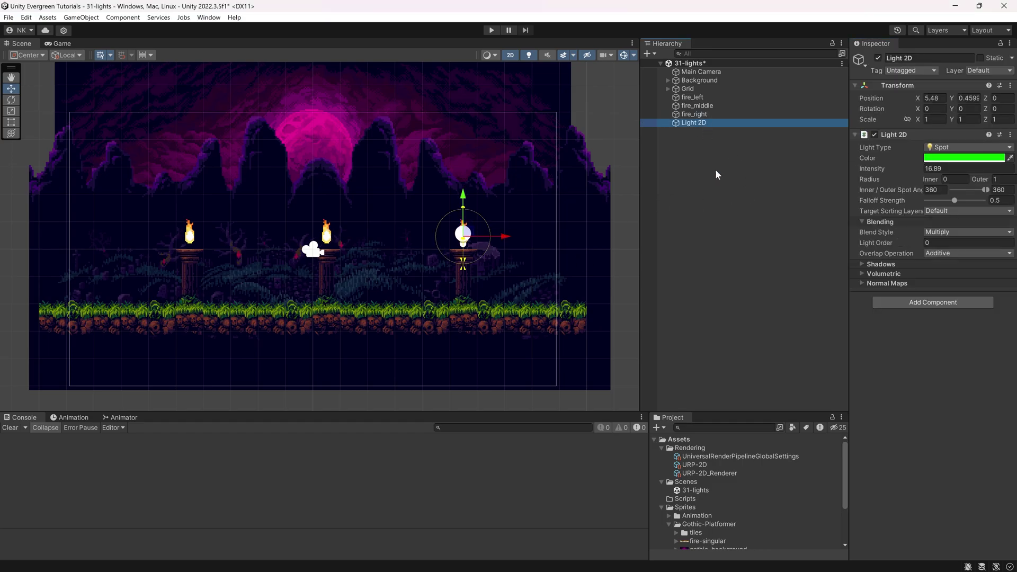
{"action": "key", "text": "Delete"}
{"action": "key", "text": "ctrl+s"}
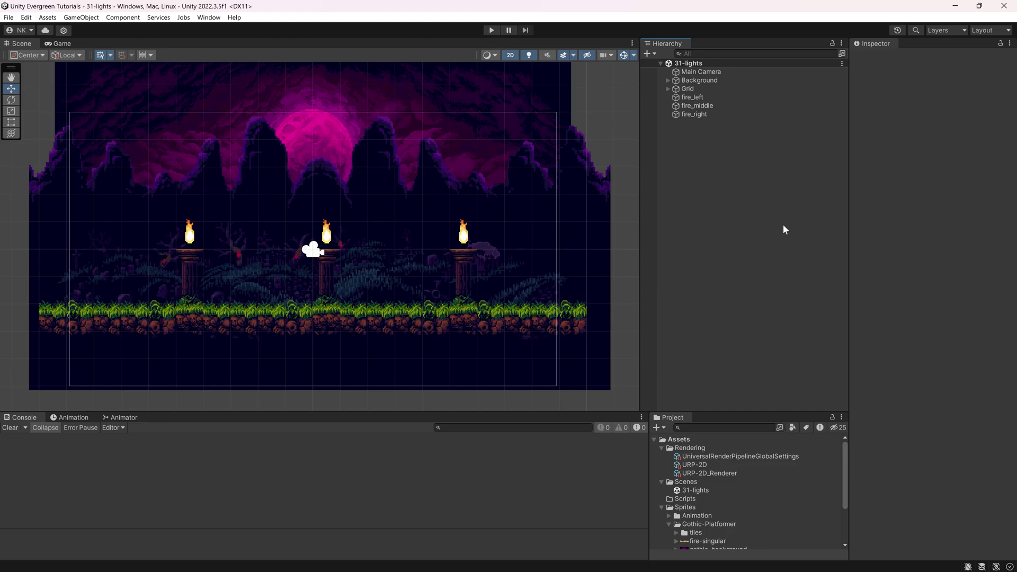
Give the fire_right torch the Sprite-Lit-Default material from the hidden packages.
{"action": "left_click", "coordinate": [675, 114]}
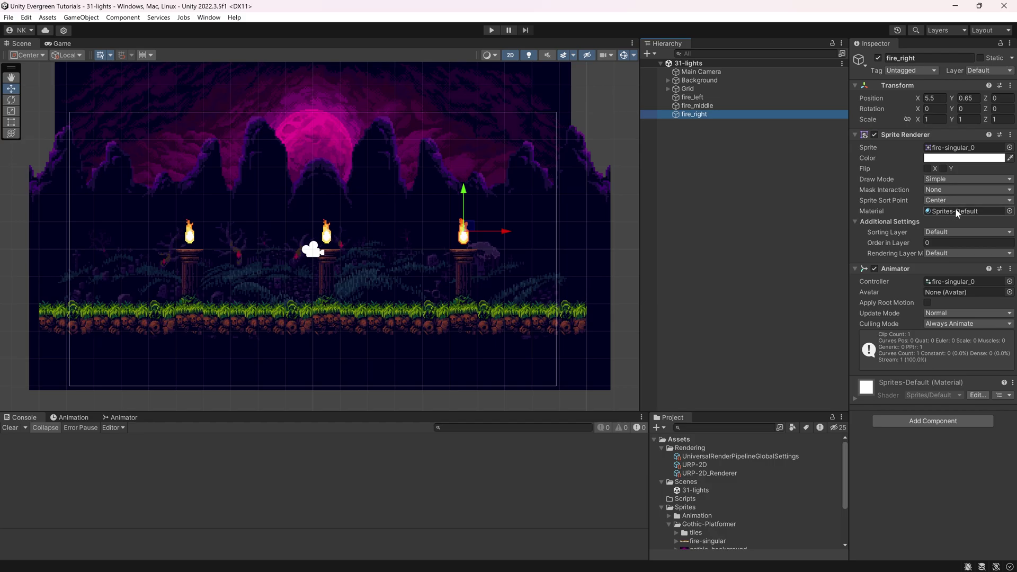
{"action": "left_click", "coordinate": [1010, 211]}
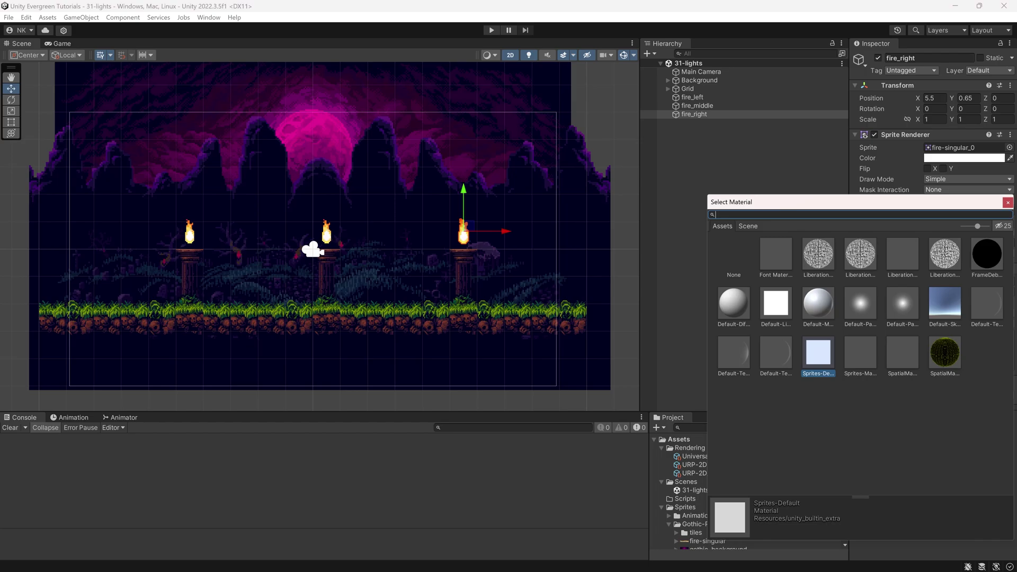
{"action": "left_click_drag", "start_coordinate": [838, 207], "coordinate": [568, 163]}
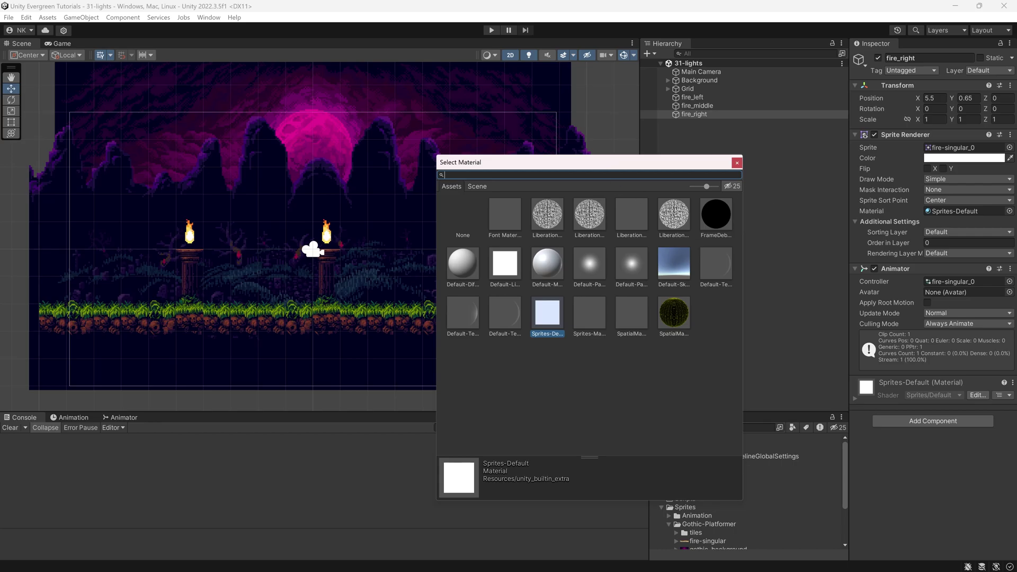
{"action": "left_click", "coordinate": [732, 187]}
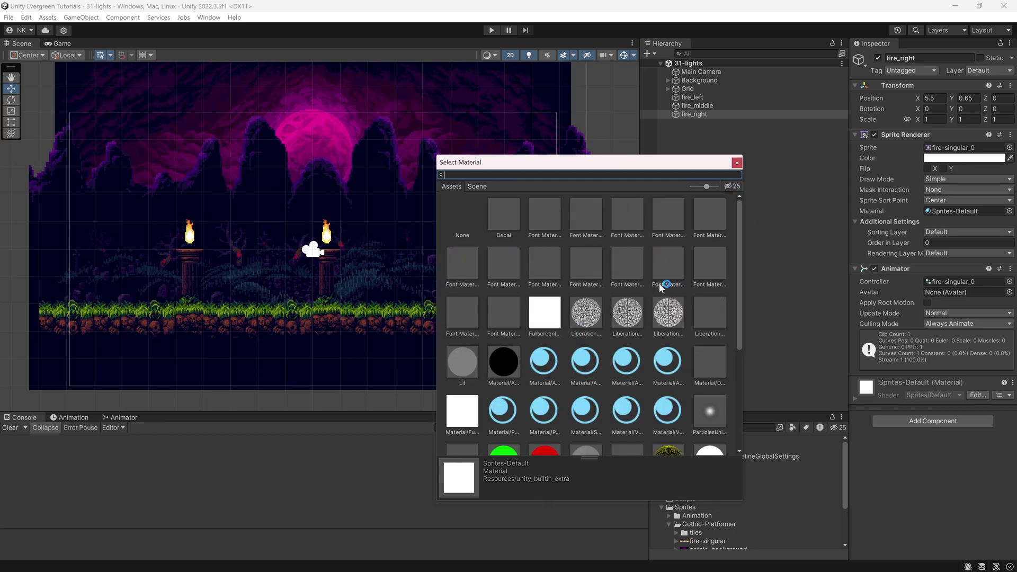
{"action": "scroll", "coordinate": [661, 288], "scroll_direction": "down", "scroll_amount": 5}
{"action": "scroll", "coordinate": [635, 389], "scroll_direction": "up", "scroll_amount": 5}
{"action": "left_click_drag", "start_coordinate": [437, 156], "coordinate": [257, 149]}
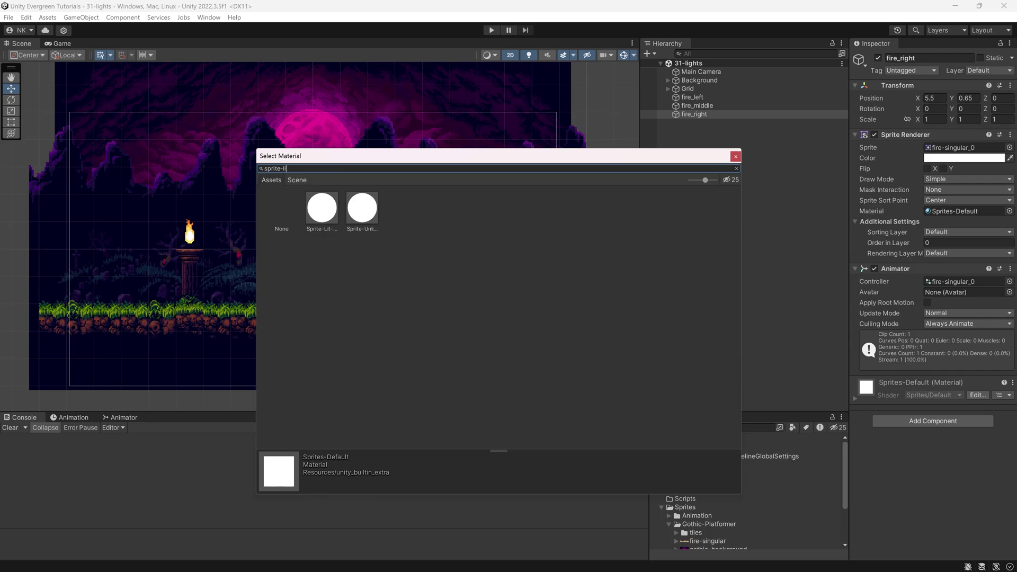
{"action": "type", "text": "t"}
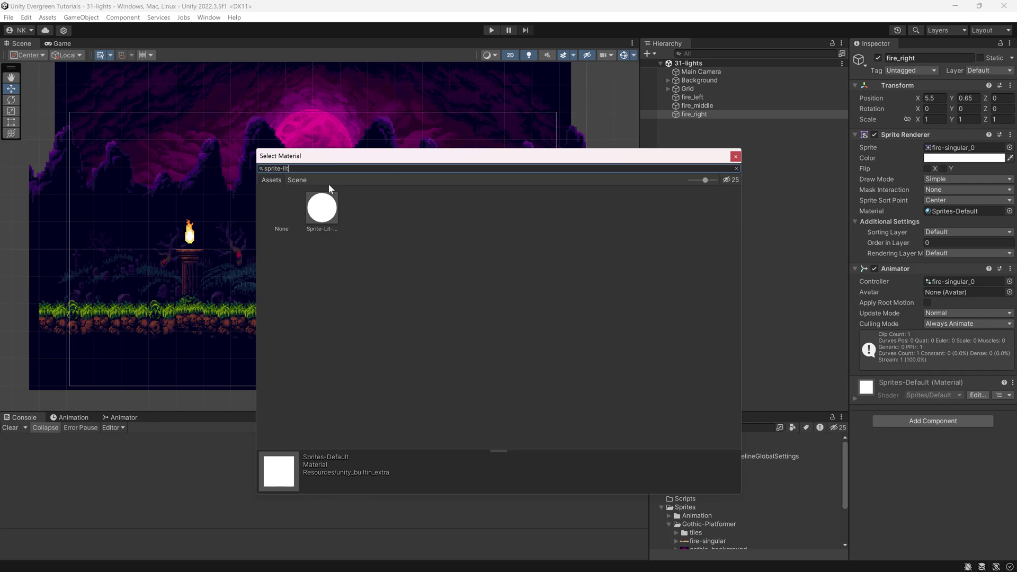
{"action": "left_click_drag", "start_coordinate": [325, 156], "coordinate": [446, 270]}
{"action": "left_click", "coordinate": [447, 328]}
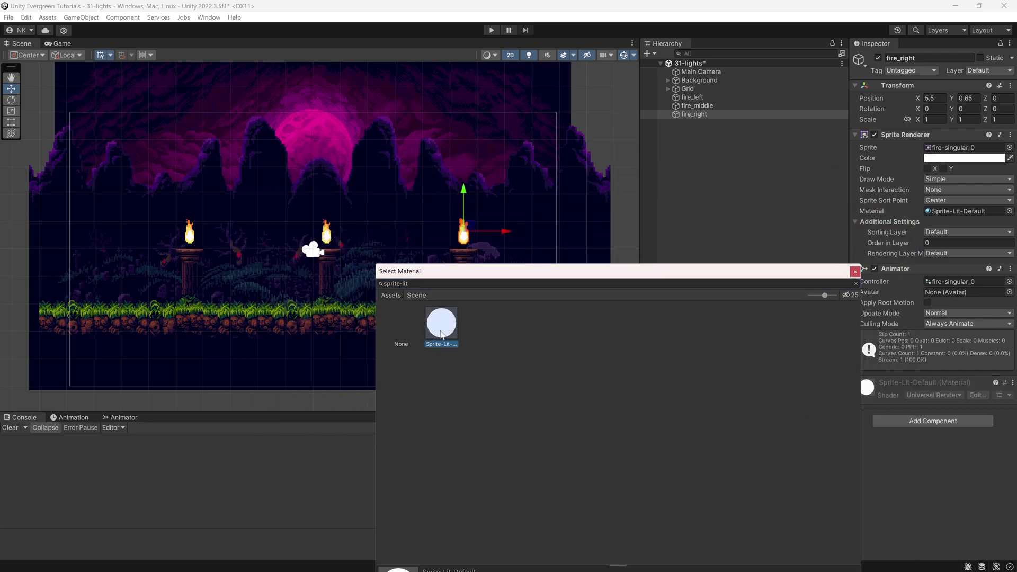
{"action": "double_click", "coordinate": [441, 334]}
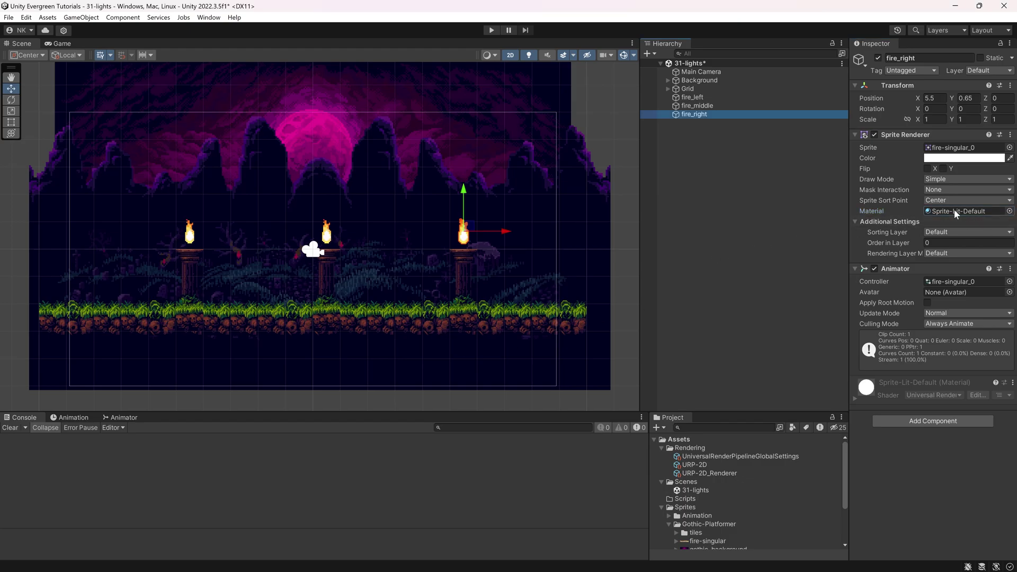
Apply Sprite-Lit-Default to the fire_left and fire_middle torches together.
{"action": "left_click", "coordinate": [694, 98]}
{"action": "left_click", "coordinate": [695, 106], "text": "shift"}
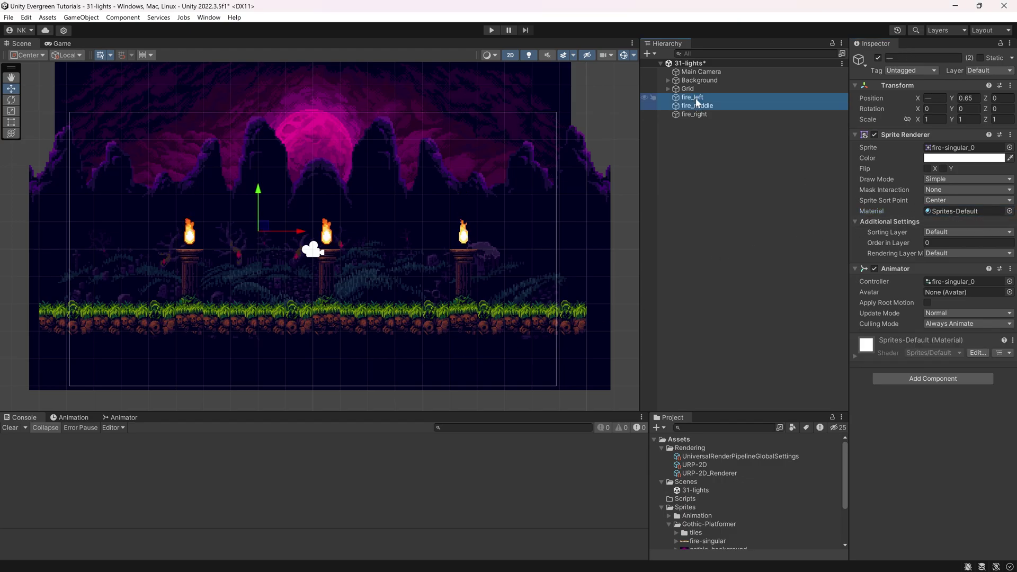
{"action": "left_click", "coordinate": [689, 89], "text": "ctrl"}
{"action": "left_click", "coordinate": [691, 107]}
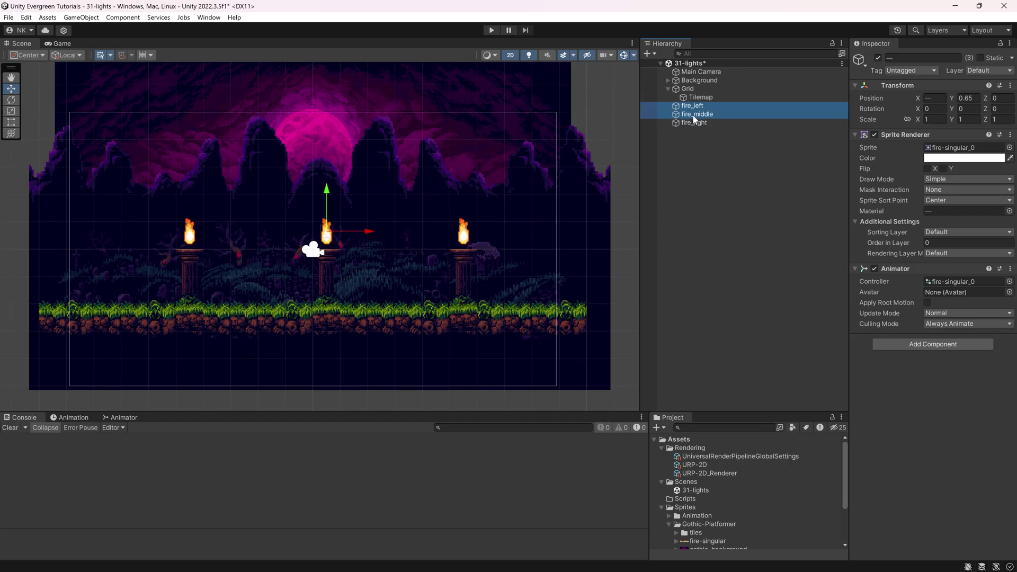
{"action": "left_click", "coordinate": [692, 105], "text": "shift"}
{"action": "left_click", "coordinate": [1010, 211]}
{"action": "key", "text": "Escape"}
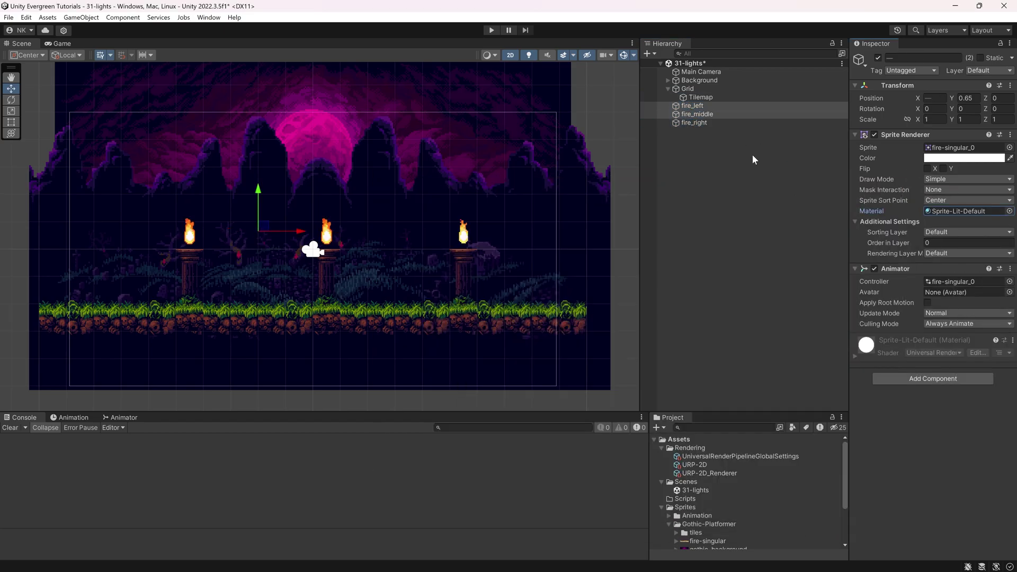
Set the Tilemap's material to Sprite-Lit-Default.
{"action": "left_click", "coordinate": [701, 97]}
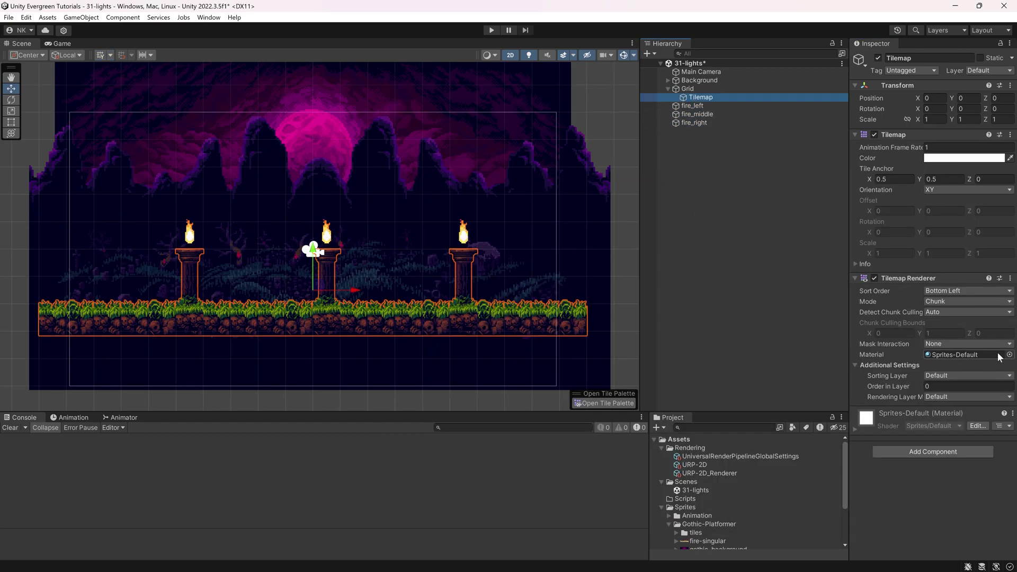
{"action": "left_click", "coordinate": [1010, 354]}
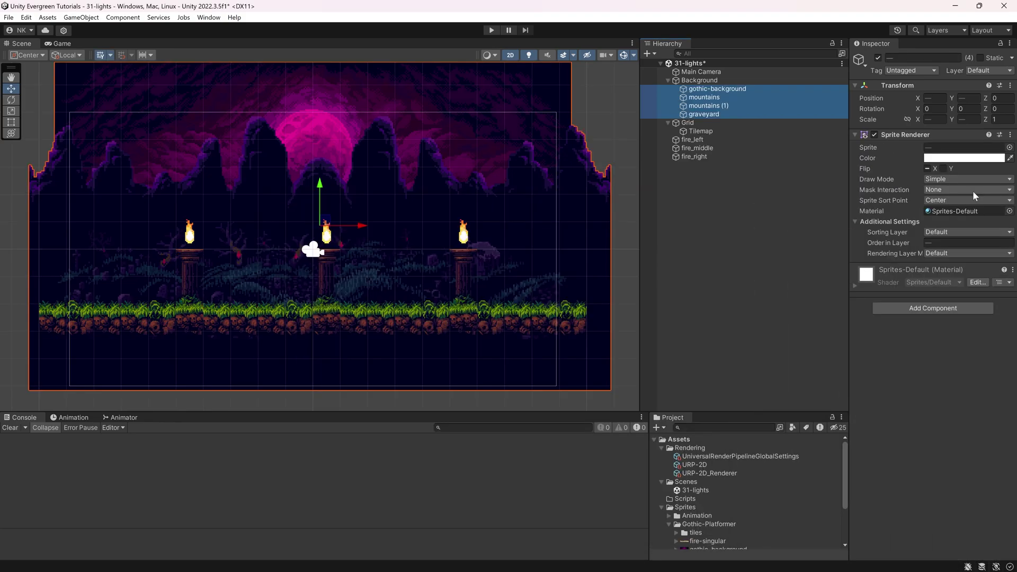
{"action": "left_click", "coordinate": [1010, 212]}
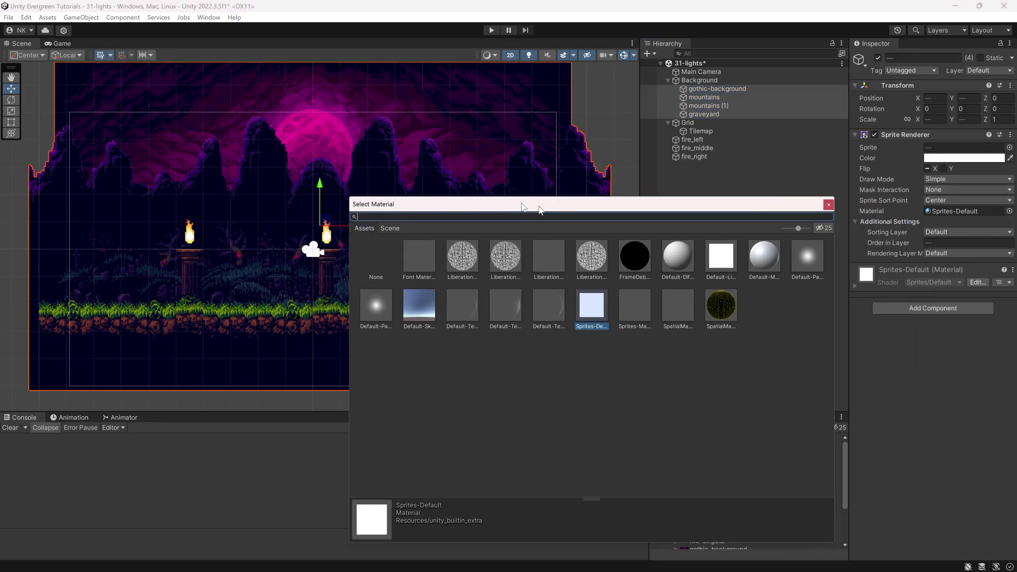
Add a Spot Light 2D from the Hierarchy, then check fire_right's Sprite-Lit-Default material.
{"action": "right_click", "coordinate": [715, 236]}
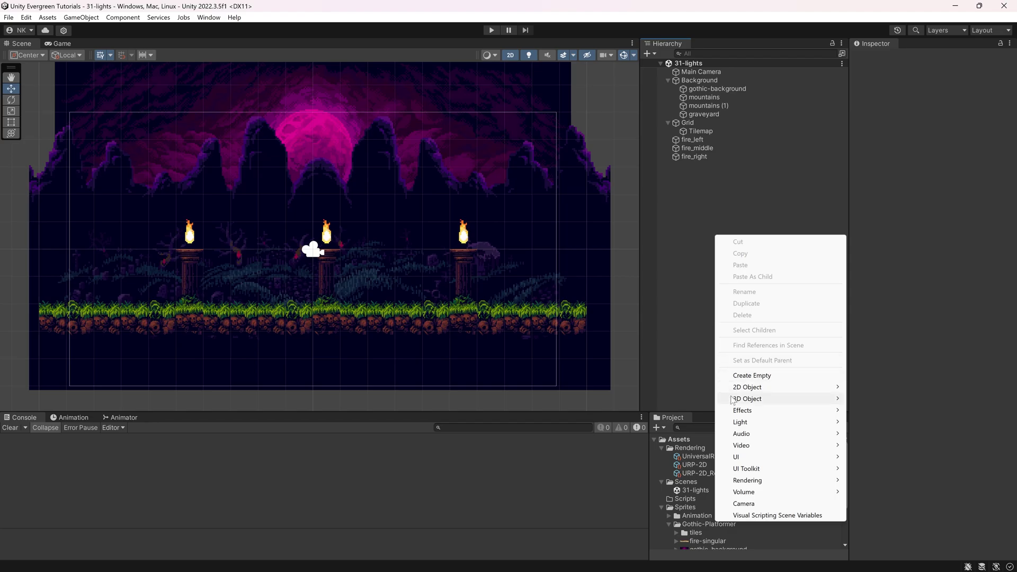
{"action": "mouse_move", "coordinate": [741, 423]}
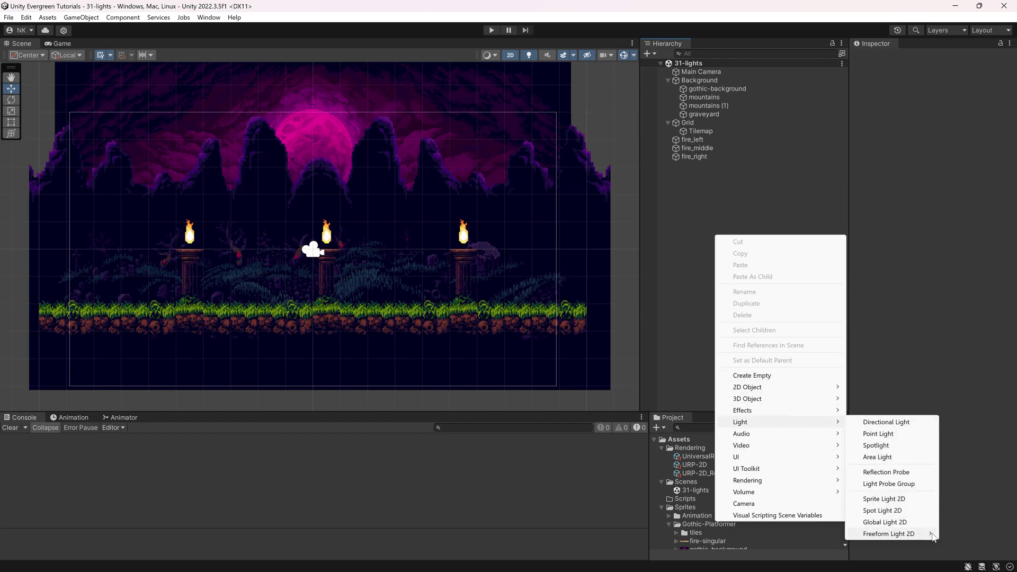
{"action": "left_click", "coordinate": [882, 510]}
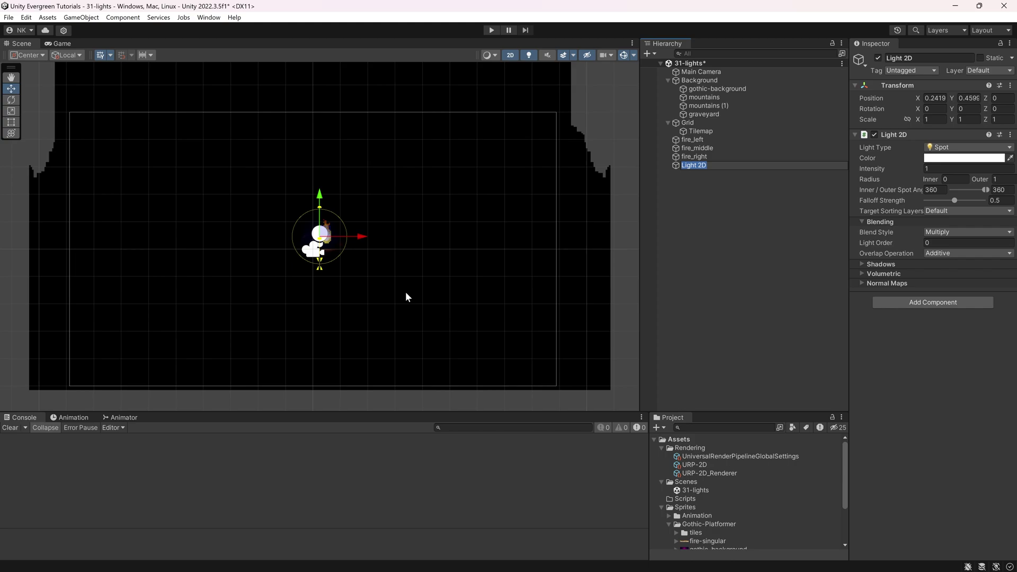
{"action": "left_click", "coordinate": [769, 256]}
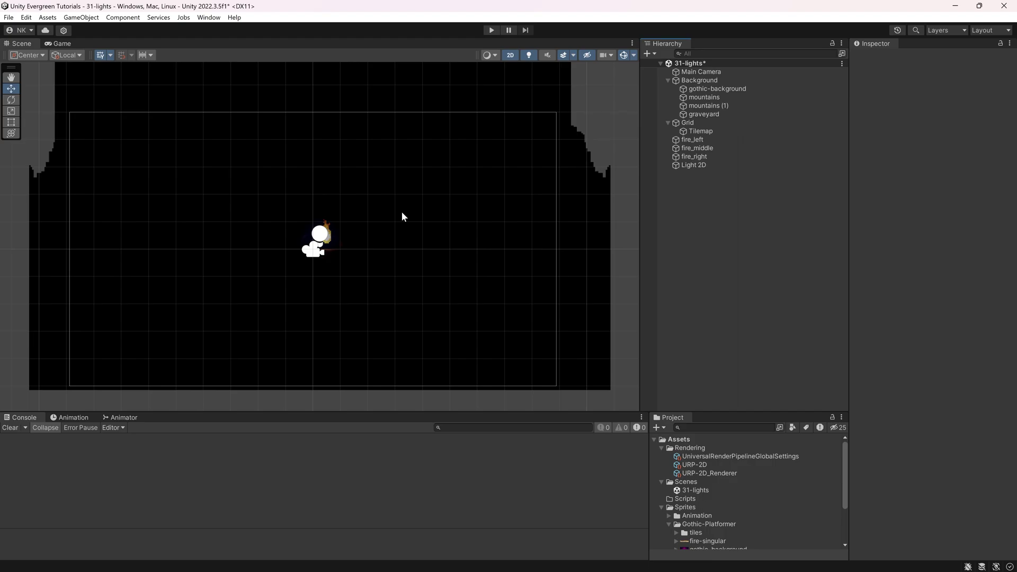
{"action": "left_click", "coordinate": [729, 156]}
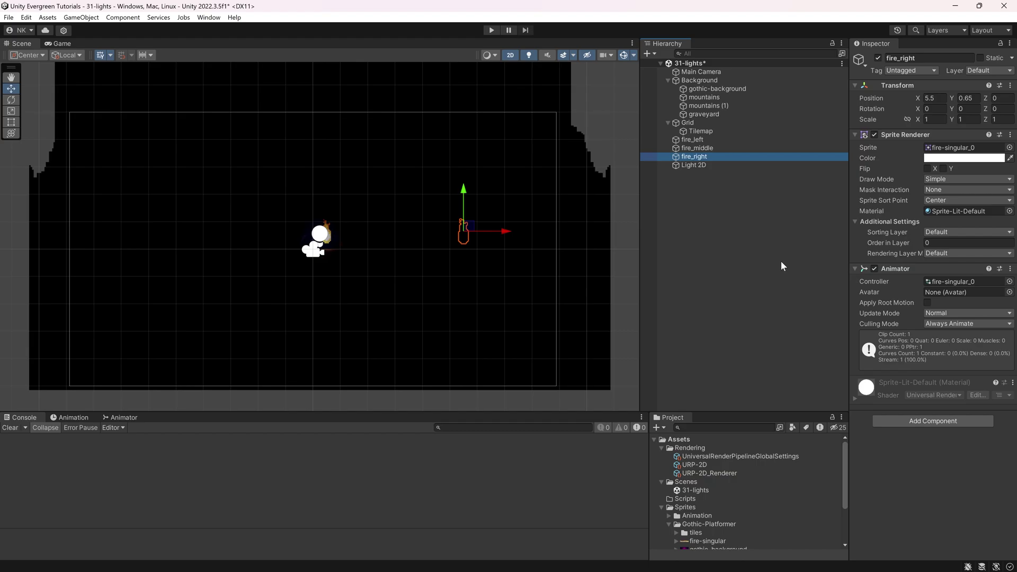
Move Light 2D onto a torch, duplicate it with Ctrl+D, and play-test the torch lighting.
{"action": "left_click", "coordinate": [60, 44]}
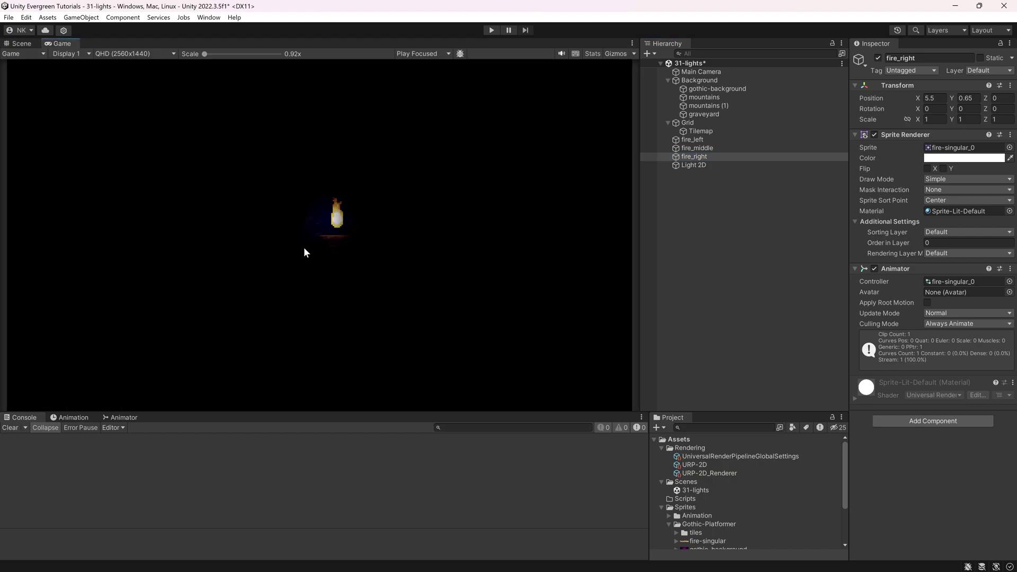
{"action": "left_click", "coordinate": [22, 44]}
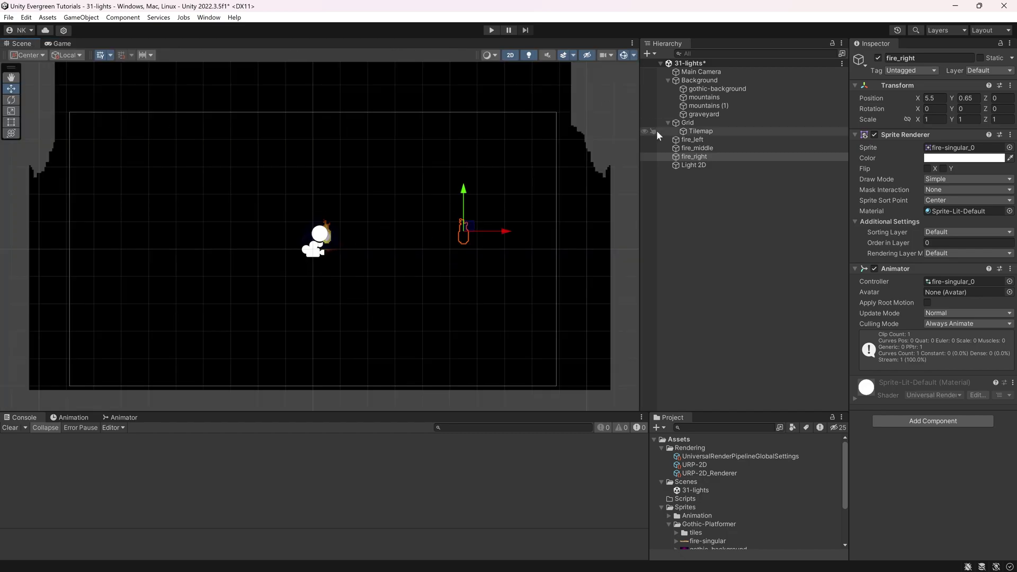
{"action": "scroll", "coordinate": [382, 319], "scroll_direction": "down", "scroll_amount": 2}
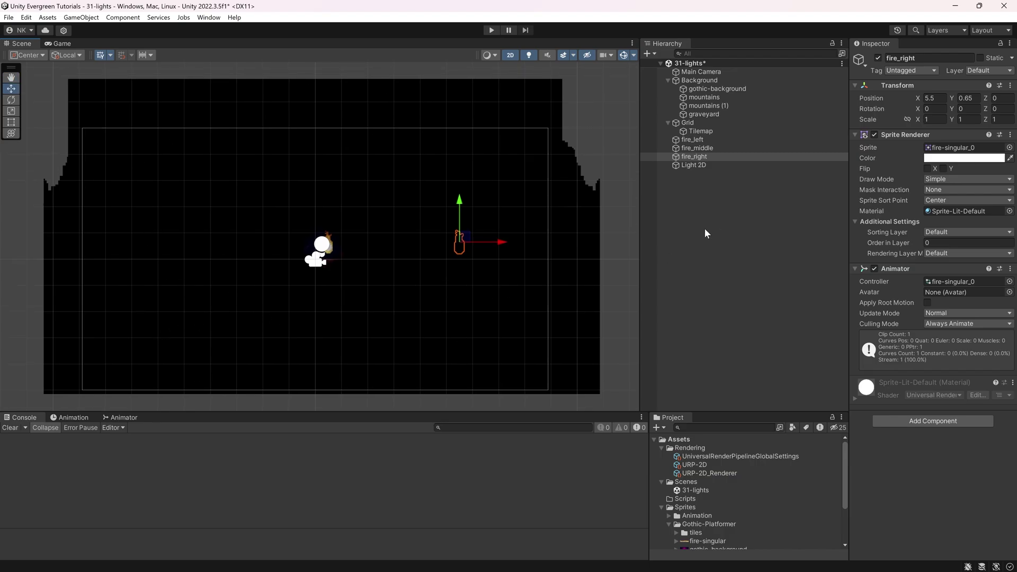
{"action": "left_click", "coordinate": [700, 166]}
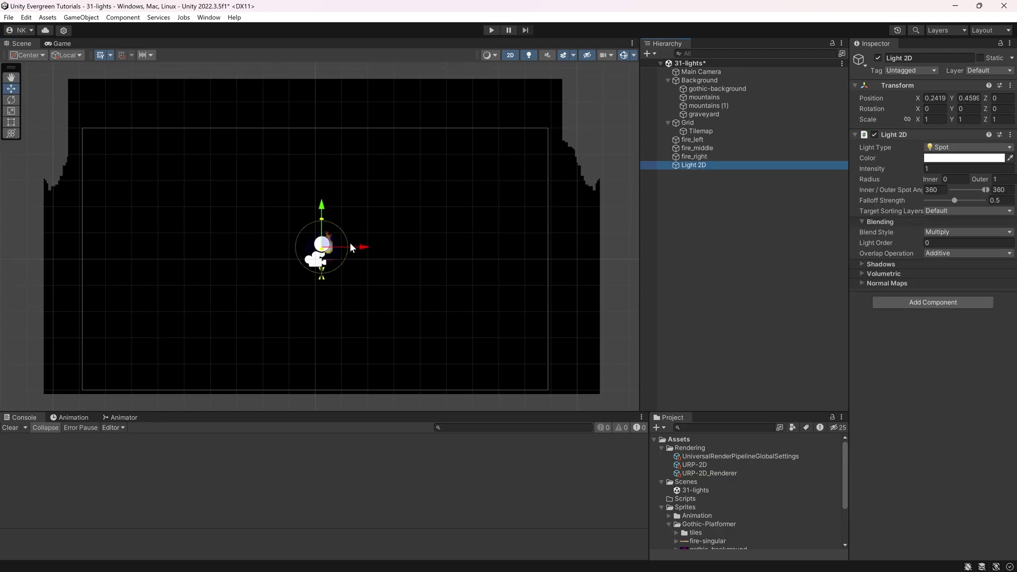
{"action": "mouse_move", "coordinate": [350, 247]}
{"action": "left_mouse_down"}
{"action": "mouse_move", "coordinate": [509, 249]}
{"action": "mouse_move", "coordinate": [355, 250]}
{"action": "mouse_move", "coordinate": [507, 255]}
{"action": "mouse_move", "coordinate": [369, 265]}
{"action": "mouse_move", "coordinate": [501, 255]}
{"action": "mouse_move", "coordinate": [234, 249]}
{"action": "mouse_move", "coordinate": [369, 250]}
{"action": "left_mouse_up"}
{"action": "key", "text": "ctrl+d"}
{"action": "key", "text": "ctrl+d"}
{"action": "left_click", "coordinate": [705, 266]}
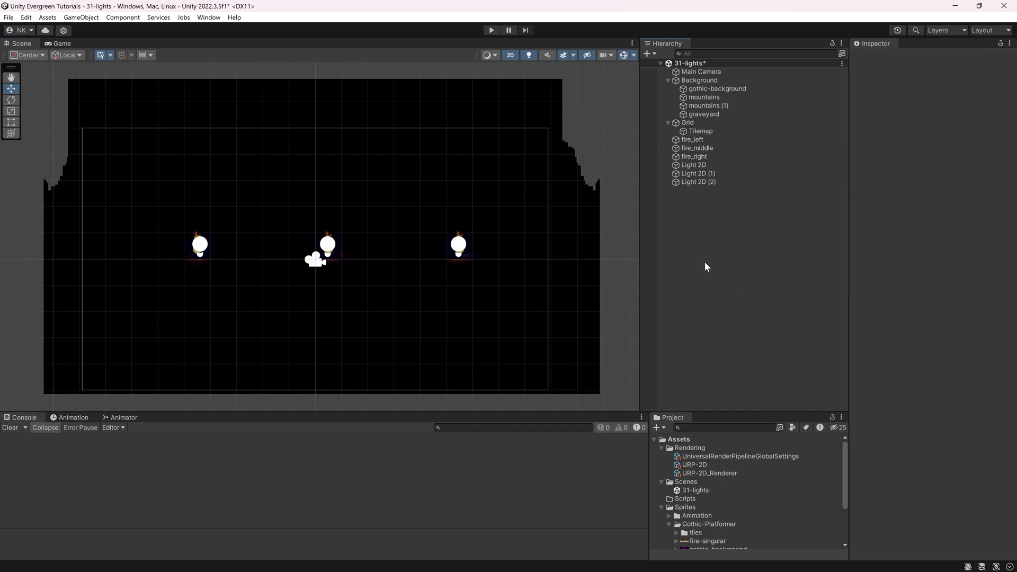
{"action": "left_click", "coordinate": [491, 30]}
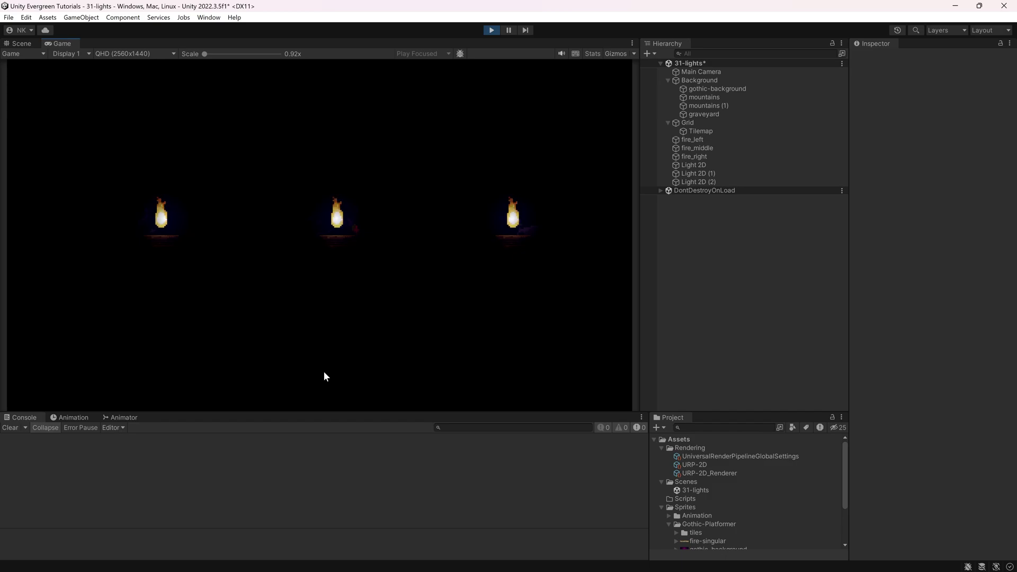
Stop the game and create a Global Light 2D named GlobalLight.
{"action": "left_click", "coordinate": [493, 30]}
{"action": "left_click", "coordinate": [693, 165]}
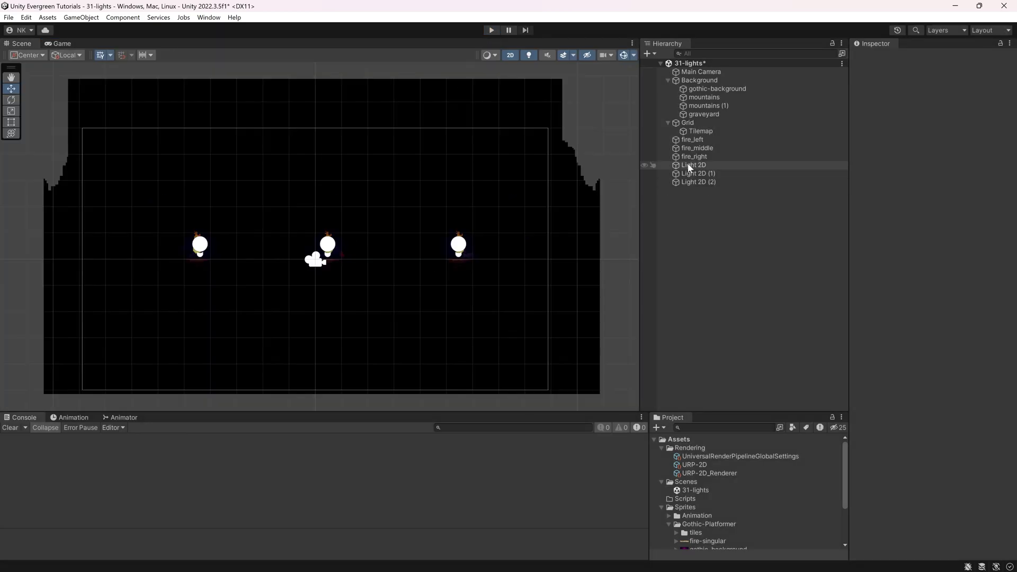
{"action": "left_click", "coordinate": [696, 182], "text": "shift"}
{"action": "left_click", "coordinate": [700, 208]}
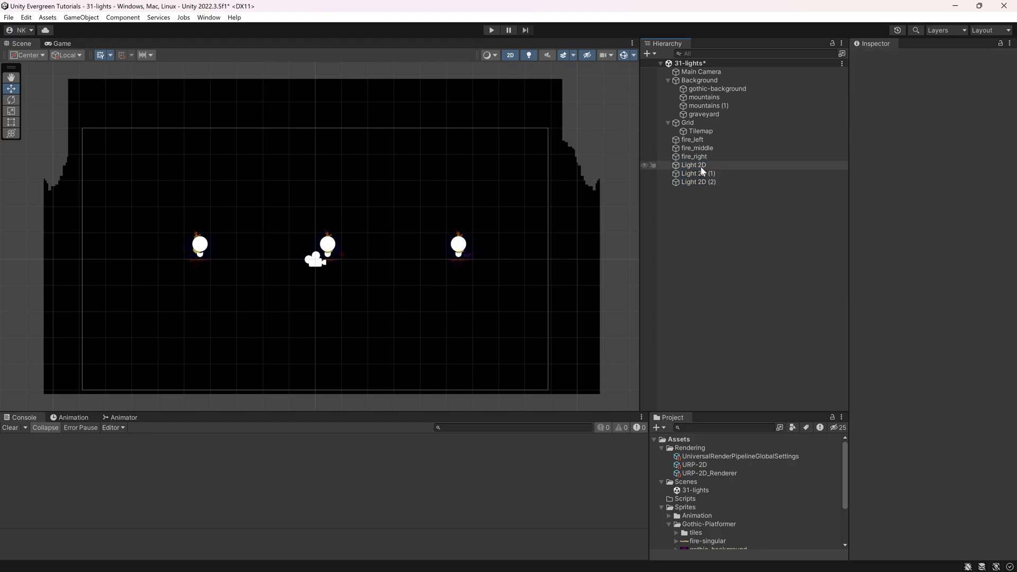
{"action": "right_click", "coordinate": [698, 228]}
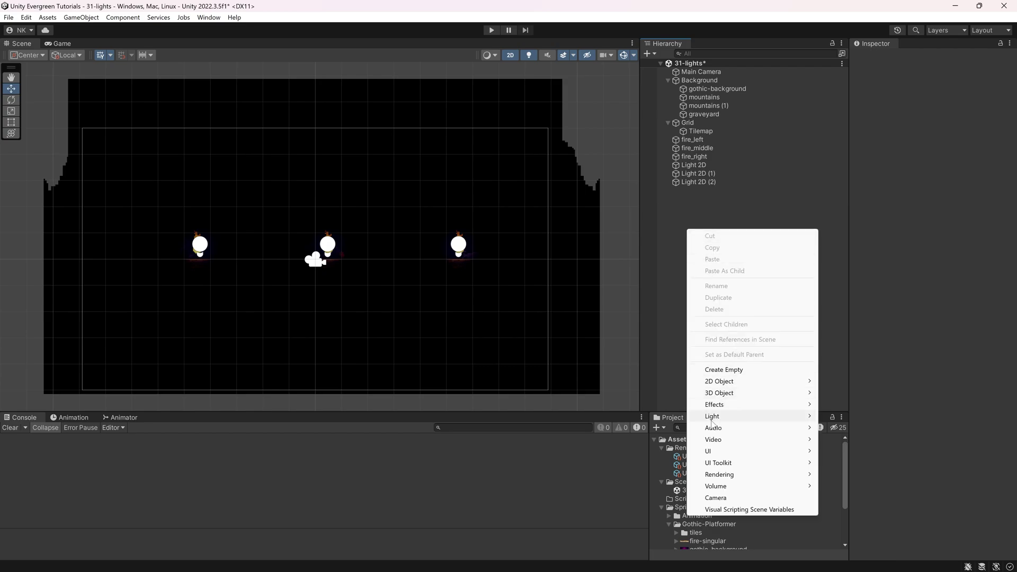
{"action": "mouse_move", "coordinate": [712, 416]}
{"action": "left_click", "coordinate": [850, 515]}
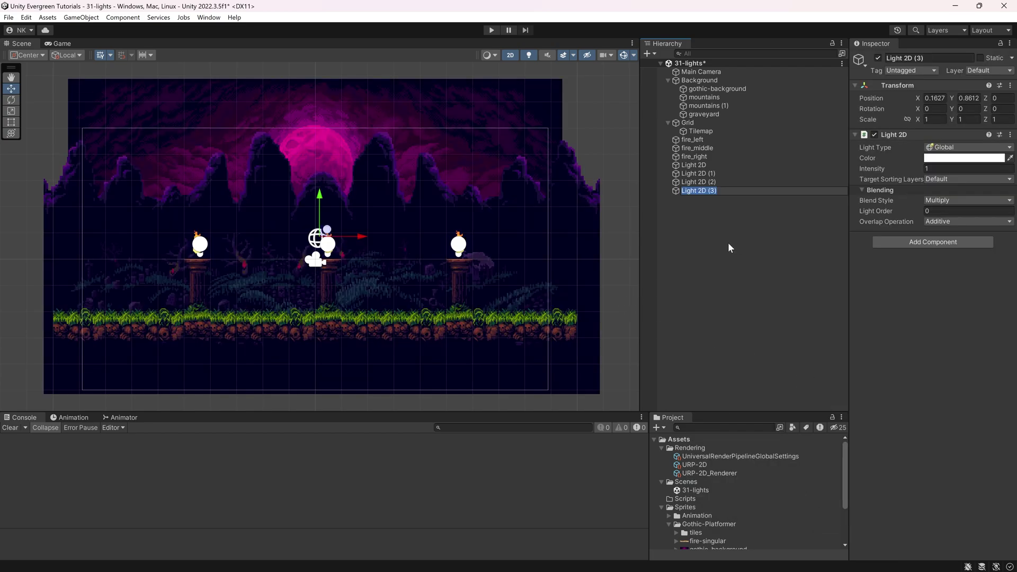
{"action": "type", "text": "GlobalLight"}
{"action": "key", "text": "Return"}
Set GlobalLight to intensity 0.08 with a purple colour, then play the game.
{"action": "left_click_drag", "start_coordinate": [866, 166], "coordinate": [852, 169]}
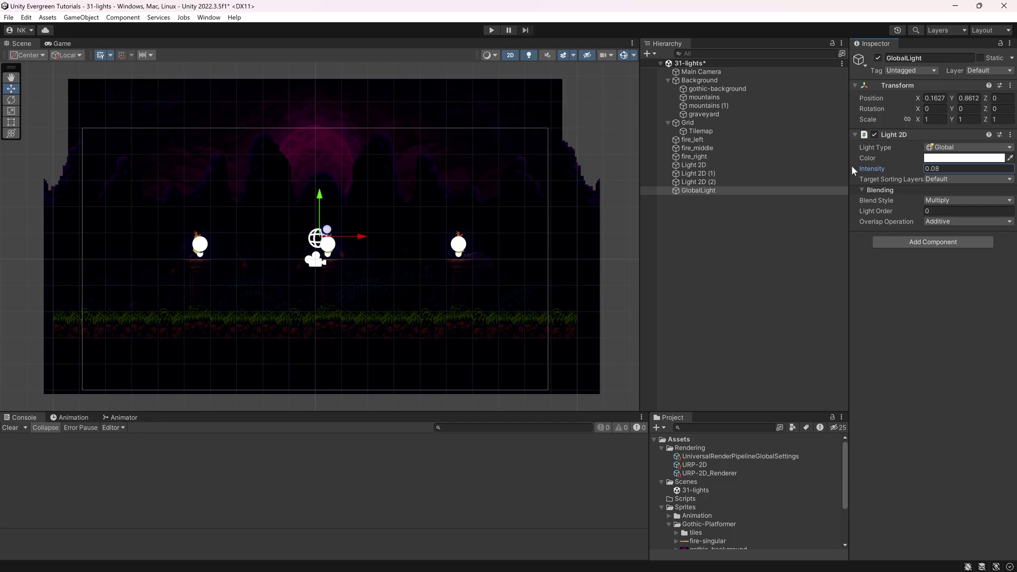
{"action": "left_click", "coordinate": [950, 156]}
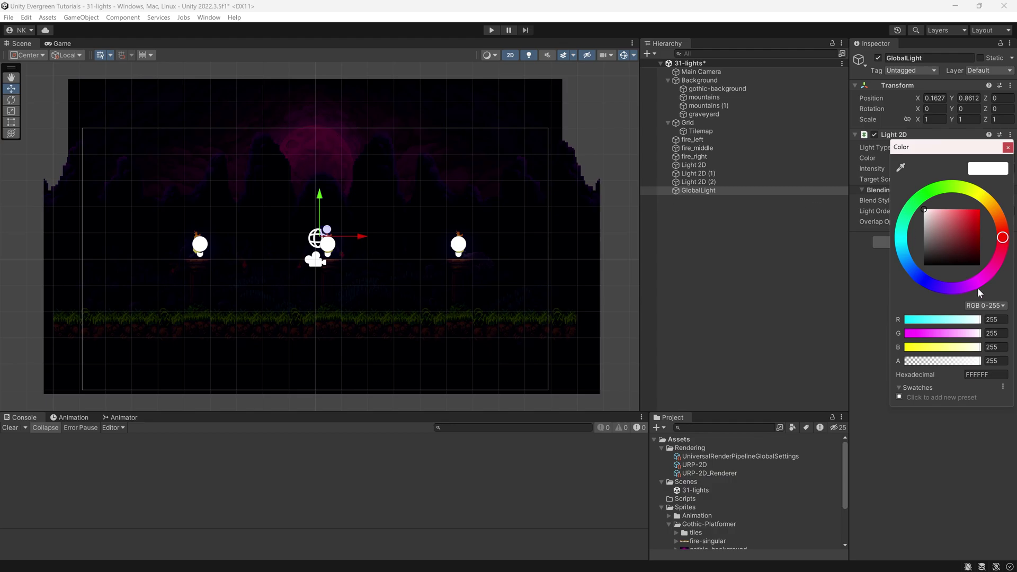
{"action": "left_click_drag", "start_coordinate": [977, 288], "coordinate": [964, 287]}
{"action": "left_click_drag", "start_coordinate": [951, 243], "coordinate": [958, 217]}
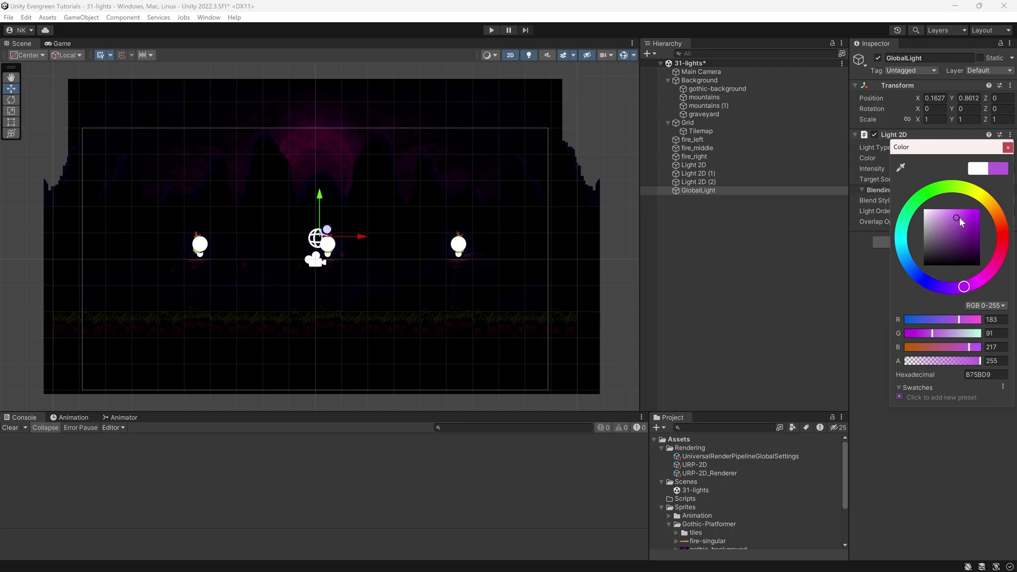
{"action": "left_click", "coordinate": [1008, 147]}
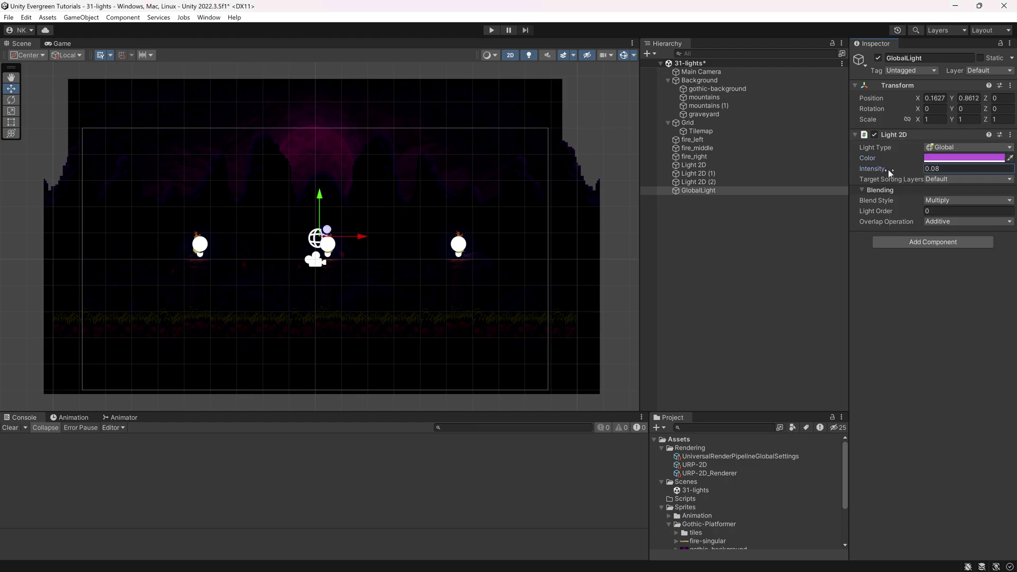
{"action": "left_click", "coordinate": [657, 250]}
{"action": "left_click", "coordinate": [491, 29]}
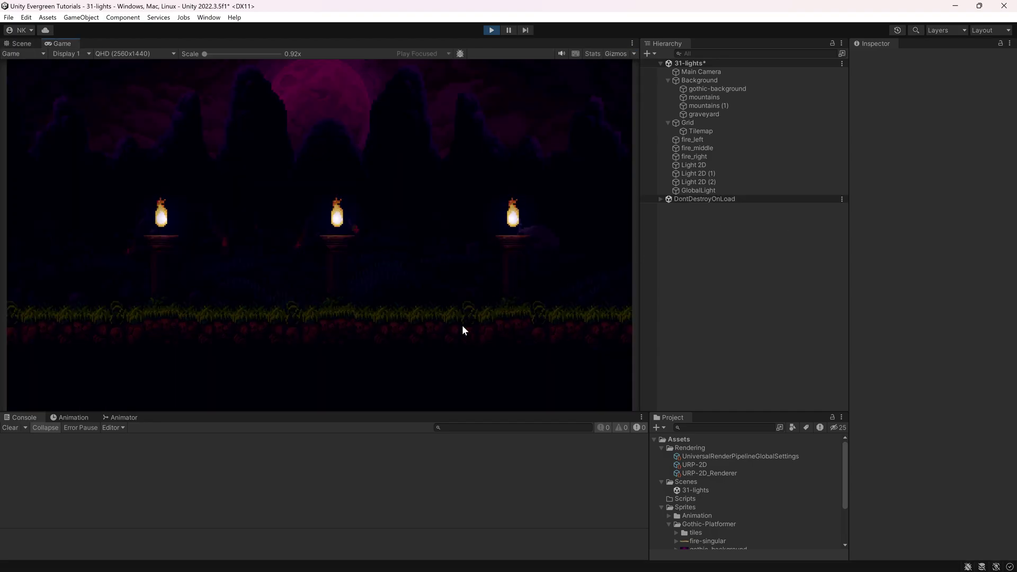
Stop the game, hide gizmos, and try intensity, inner radius and falloff values on the right torch light.
{"action": "left_click", "coordinate": [491, 30]}
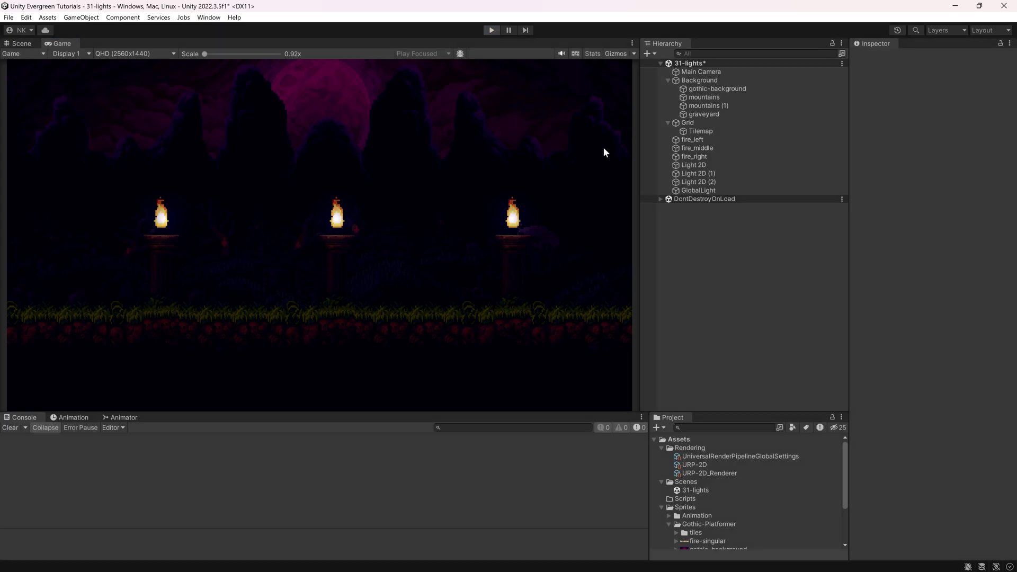
{"action": "left_click", "coordinate": [700, 165]}
{"action": "left_click_drag", "start_coordinate": [869, 168], "coordinate": [501, 220]}
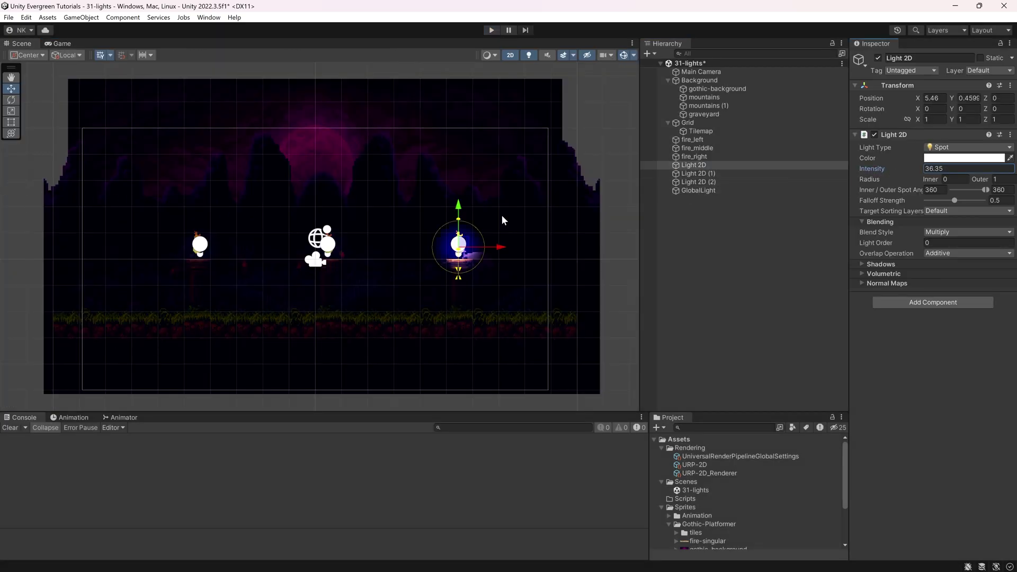
{"action": "left_click", "coordinate": [729, 278]}
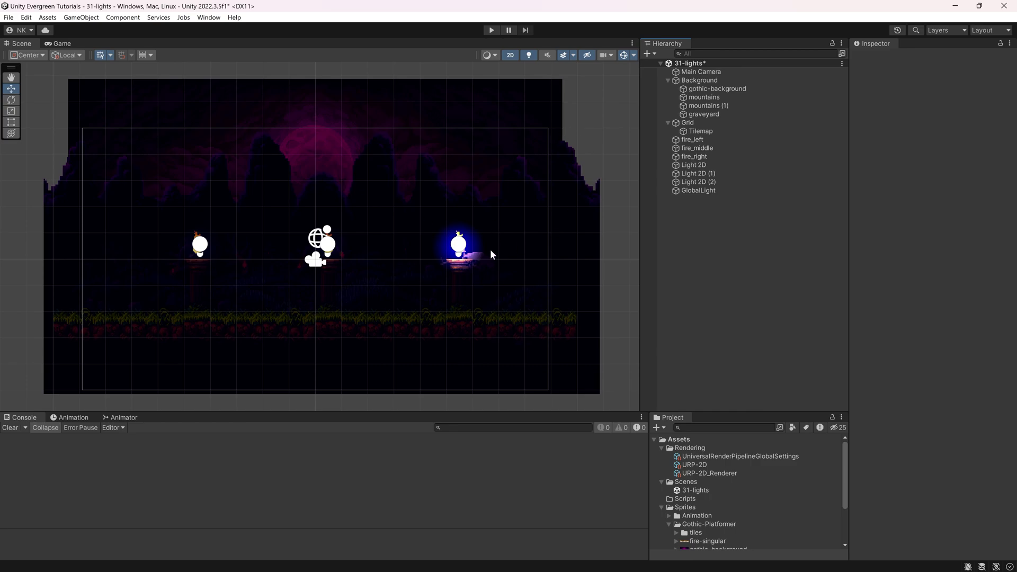
{"action": "left_click", "coordinate": [624, 55]}
{"action": "left_click", "coordinate": [708, 164]}
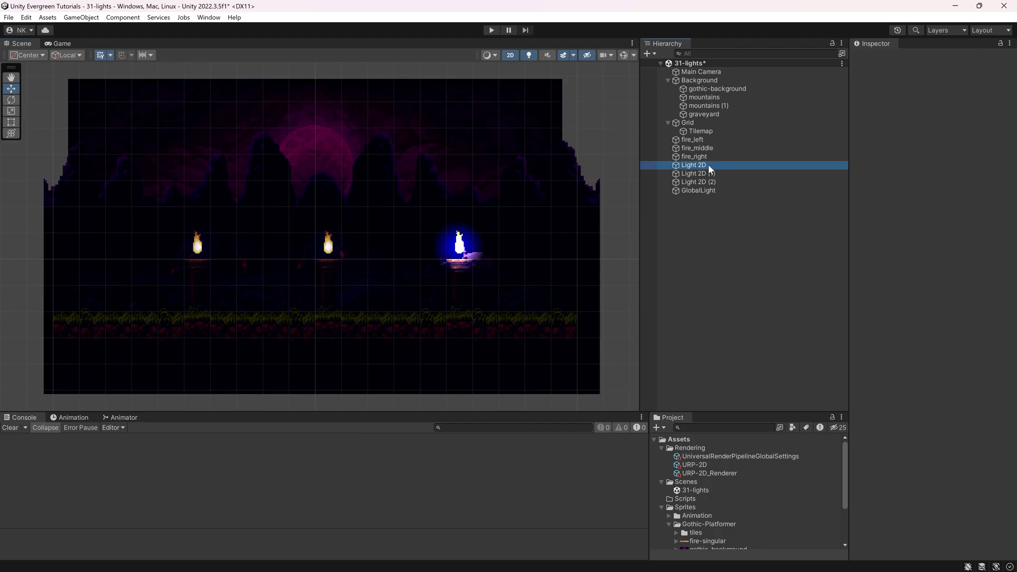
{"action": "left_click_drag", "start_coordinate": [802, 170], "coordinate": [648, 165]}
{"action": "key", "text": "Tab"}
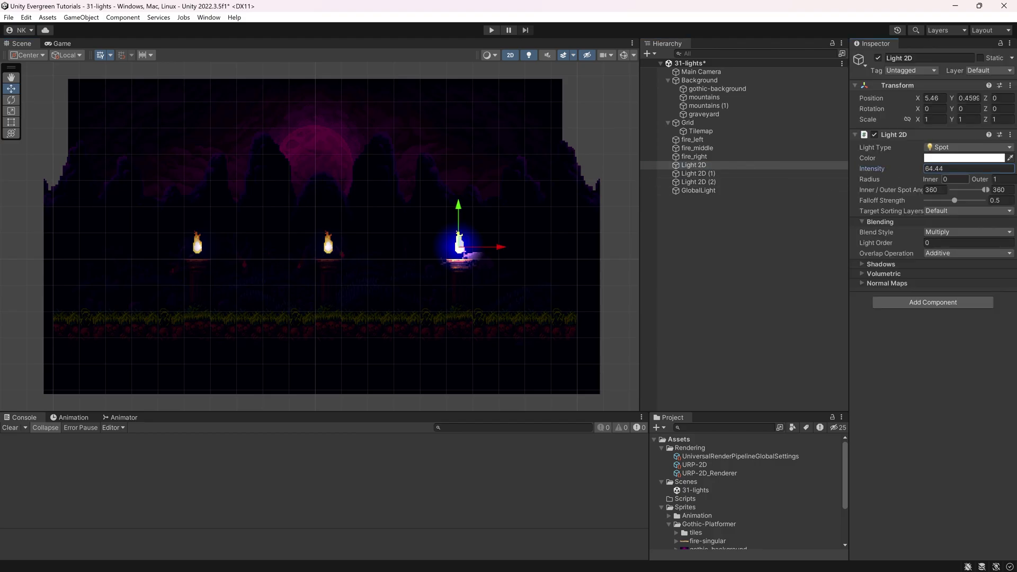
{"action": "type", "text": "1"}
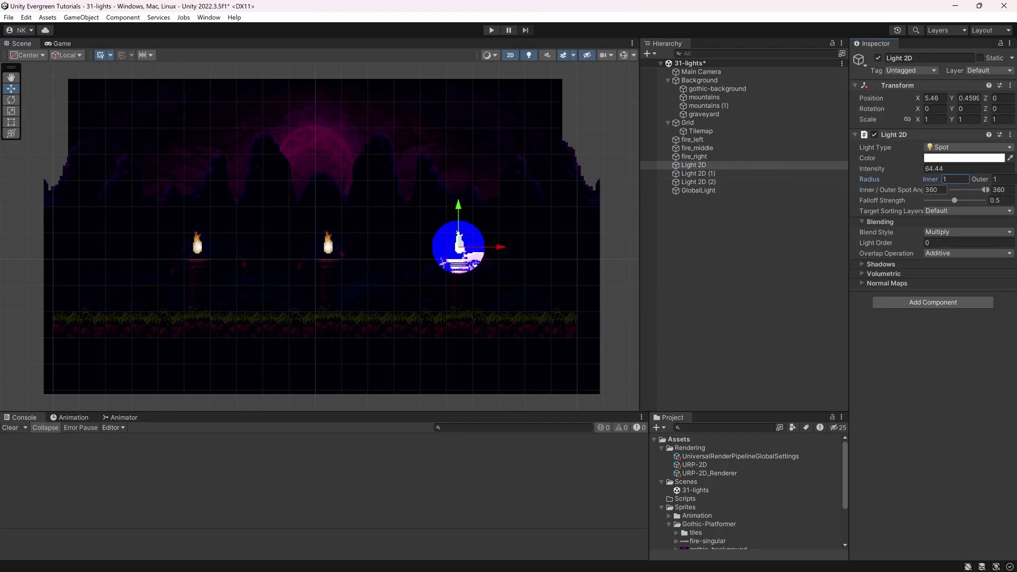
{"action": "key", "text": "BackSpace"}
{"action": "type", "text": "0.12"}
{"action": "left_click_drag", "start_coordinate": [933, 175], "coordinate": [21, 194]}
{"action": "mouse_move", "coordinate": [876, 203]}
{"action": "left_mouse_down"}
{"action": "mouse_move", "coordinate": [887, 198]}
{"action": "mouse_move", "coordinate": [859, 204]}
{"action": "mouse_move", "coordinate": [869, 206]}
{"action": "left_mouse_up"}
{"action": "left_click_drag", "start_coordinate": [882, 164], "coordinate": [822, 168]}
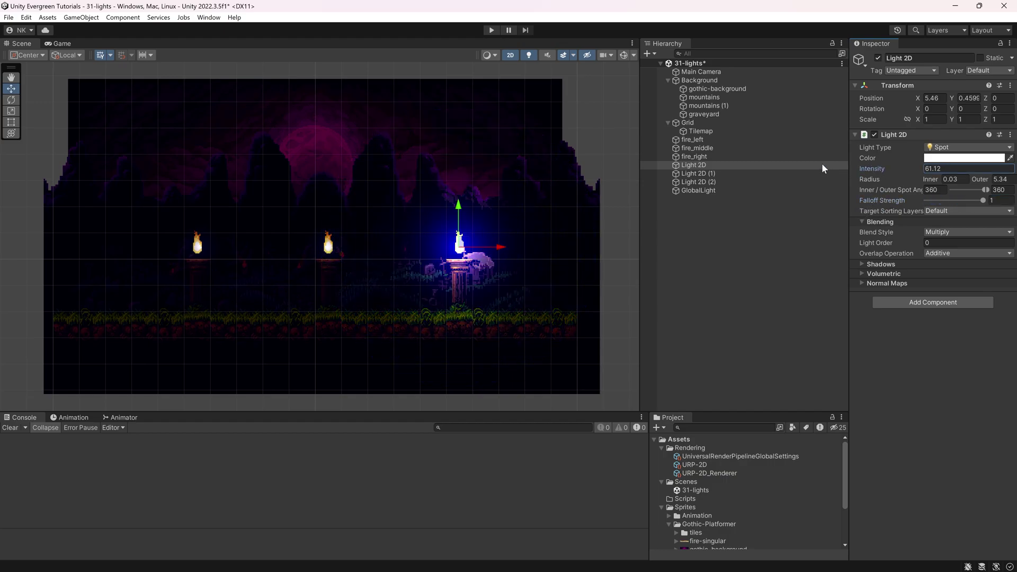
Settle the right torch light at intensity 2.46, radius 0.99–8.56 and falloff 0.66.
{"action": "left_click_drag", "start_coordinate": [475, 158], "coordinate": [809, 201]}
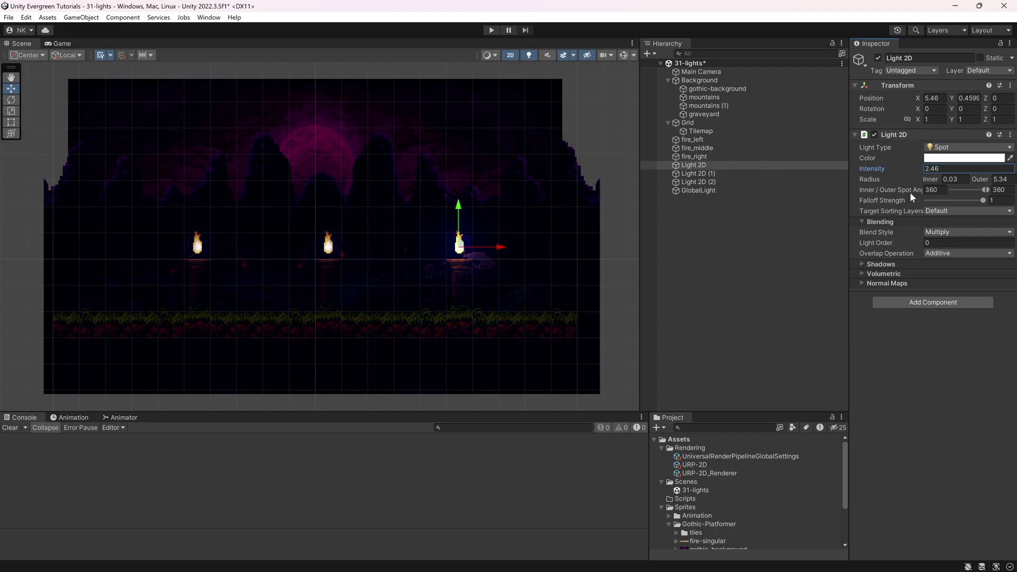
{"action": "left_click", "coordinate": [979, 178]}
{"action": "mouse_move", "coordinate": [989, 179]}
{"action": "left_mouse_down"}
{"action": "mouse_move", "coordinate": [1001, 180]}
{"action": "mouse_move", "coordinate": [992, 181]}
{"action": "left_mouse_up"}
{"action": "left_click_drag", "start_coordinate": [901, 201], "coordinate": [887, 206]}
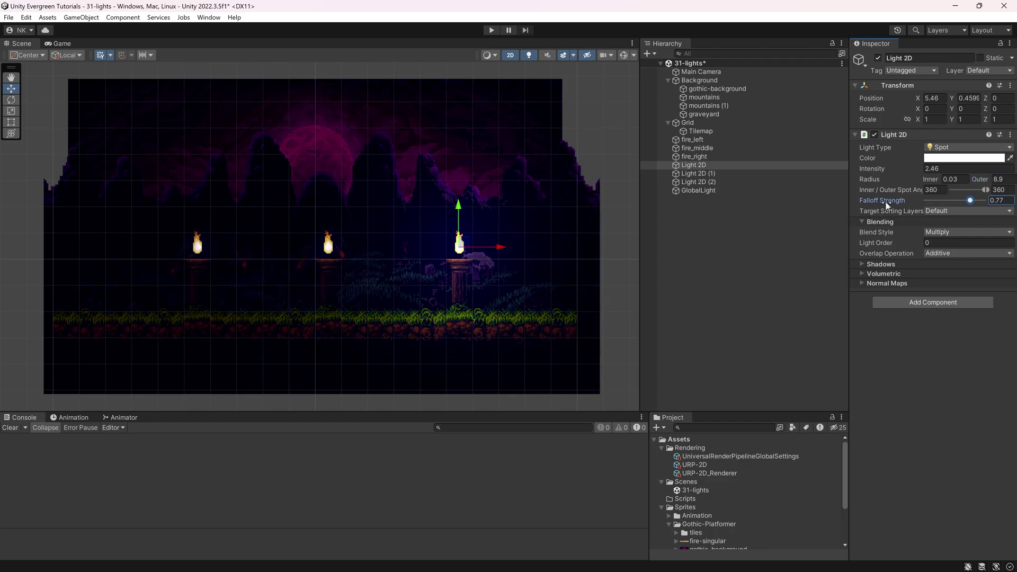
{"action": "left_click_drag", "start_coordinate": [979, 179], "coordinate": [964, 182]}
{"action": "type", "text": ".56"}
{"action": "left_click", "coordinate": [923, 176]}
{"action": "left_click_drag", "start_coordinate": [928, 179], "coordinate": [935, 180]}
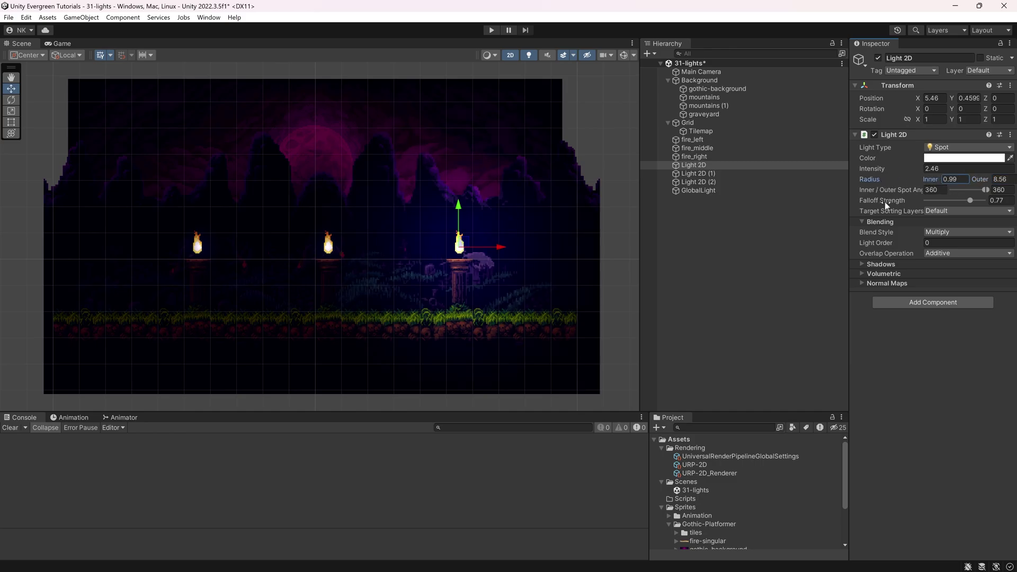
{"action": "left_click_drag", "start_coordinate": [884, 202], "coordinate": [892, 198]}
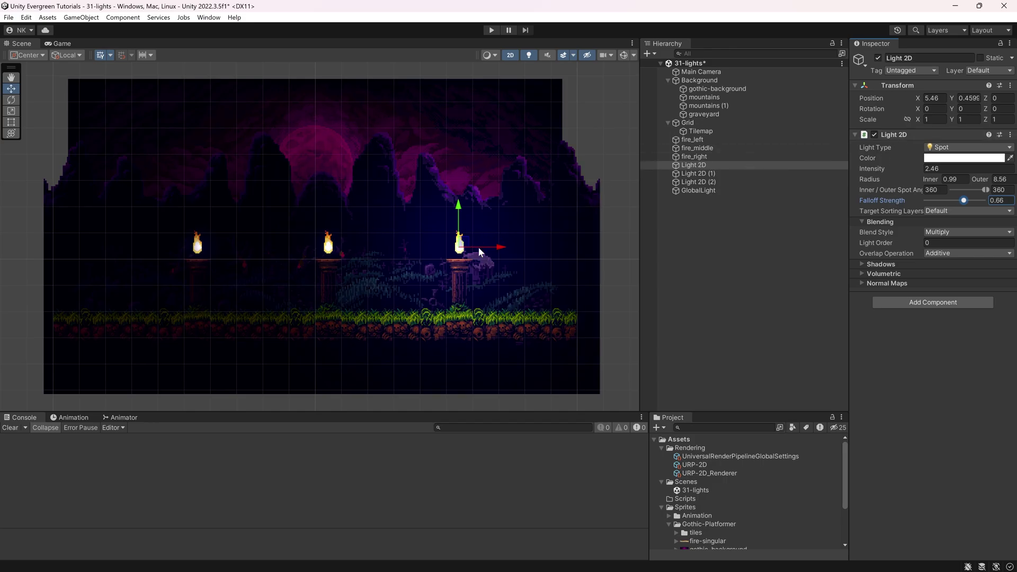
Colour the spot light yellow (FFE84A).
{"action": "left_click", "coordinate": [964, 158]}
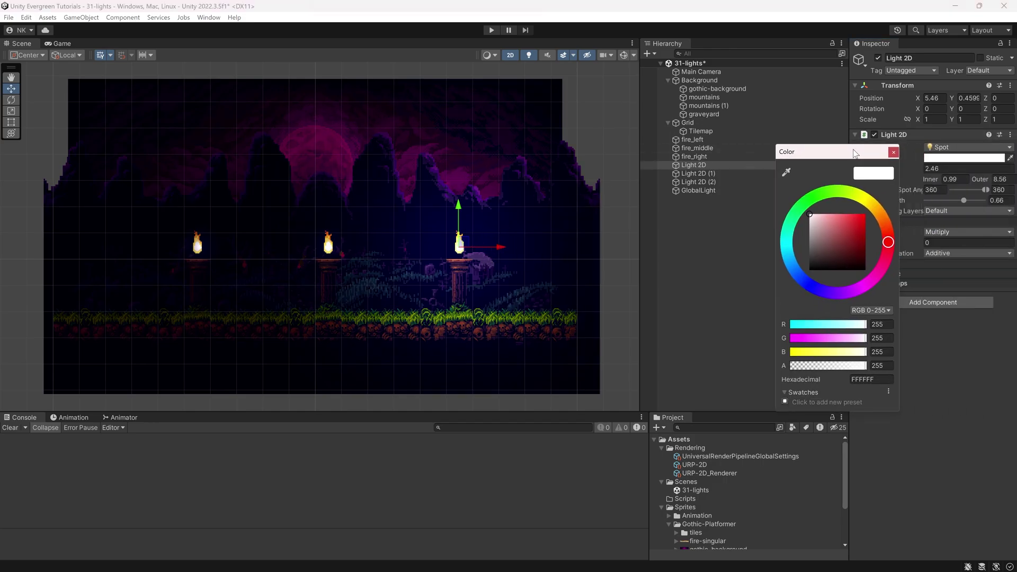
{"action": "left_click", "coordinate": [869, 202]}
{"action": "left_click", "coordinate": [847, 214]}
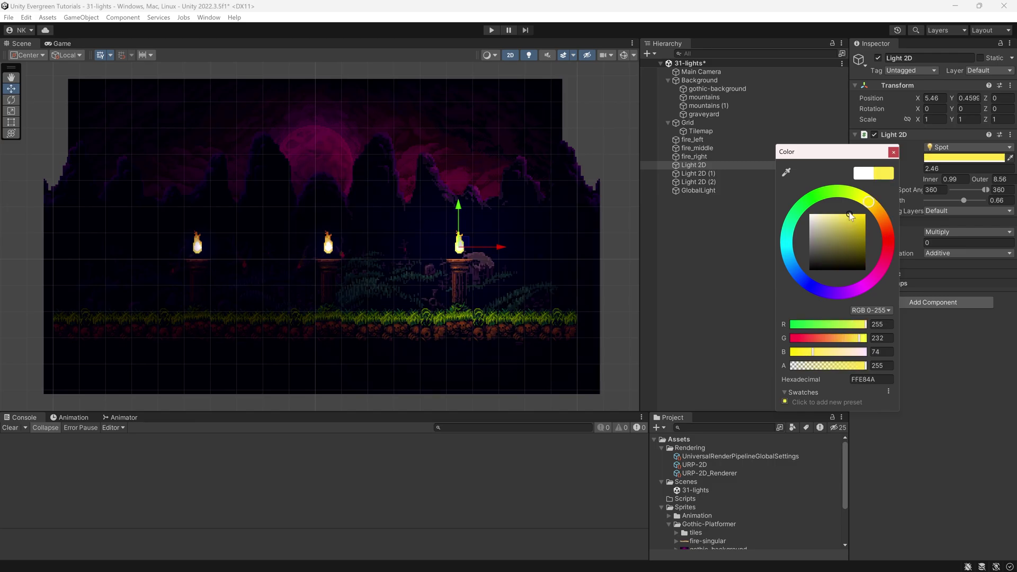
{"action": "left_click", "coordinate": [894, 152]}
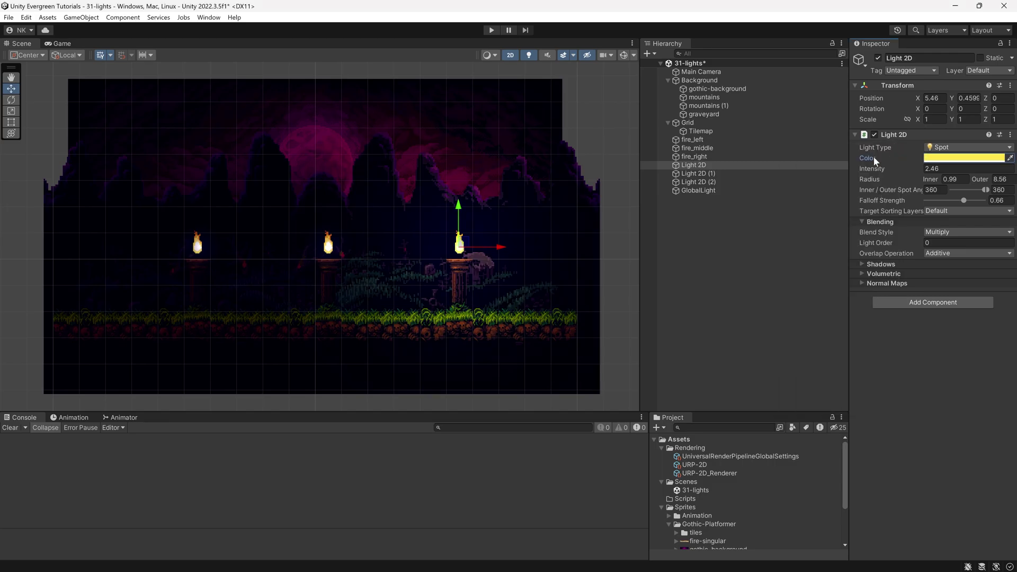
Move Light 2D (2) onto the left torch and Light 2D (1) onto the middle torch.
{"action": "left_click", "coordinate": [709, 174]}
{"action": "left_click", "coordinate": [705, 183]}
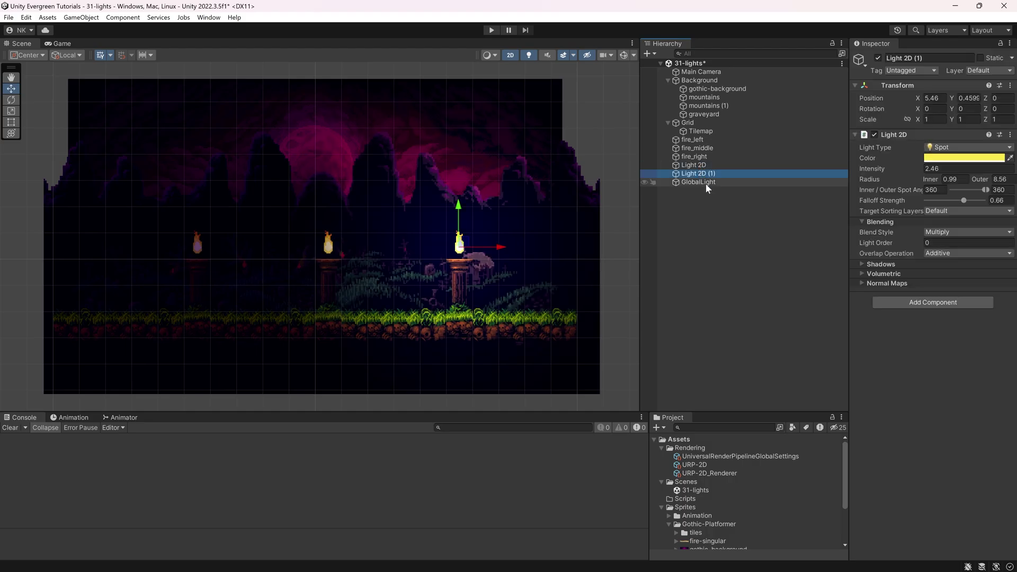
{"action": "left_click_drag", "start_coordinate": [500, 247], "coordinate": [240, 248]}
{"action": "left_click", "coordinate": [691, 174]}
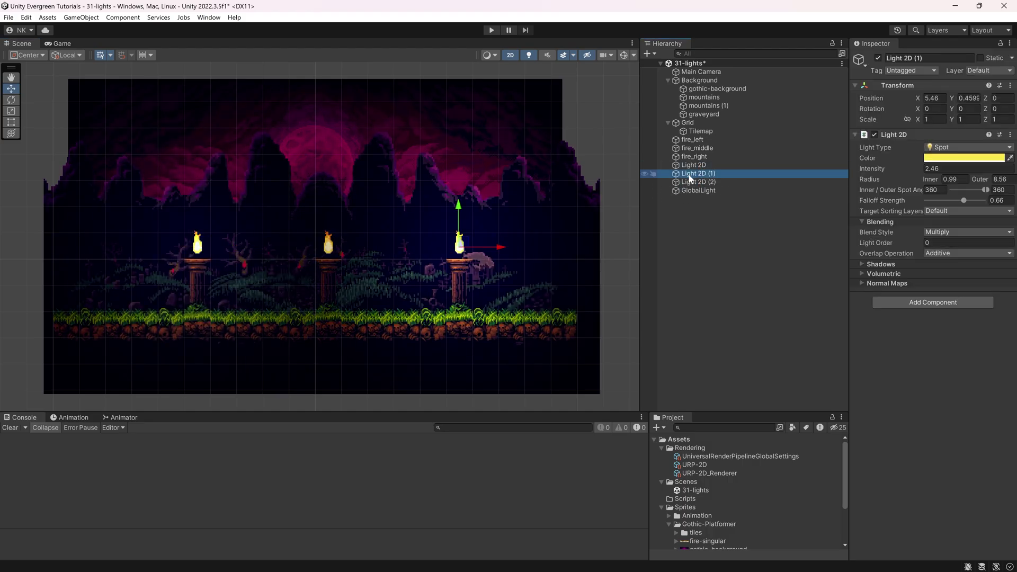
{"action": "left_click_drag", "start_coordinate": [500, 247], "coordinate": [369, 247]}
{"action": "left_click", "coordinate": [727, 272]}
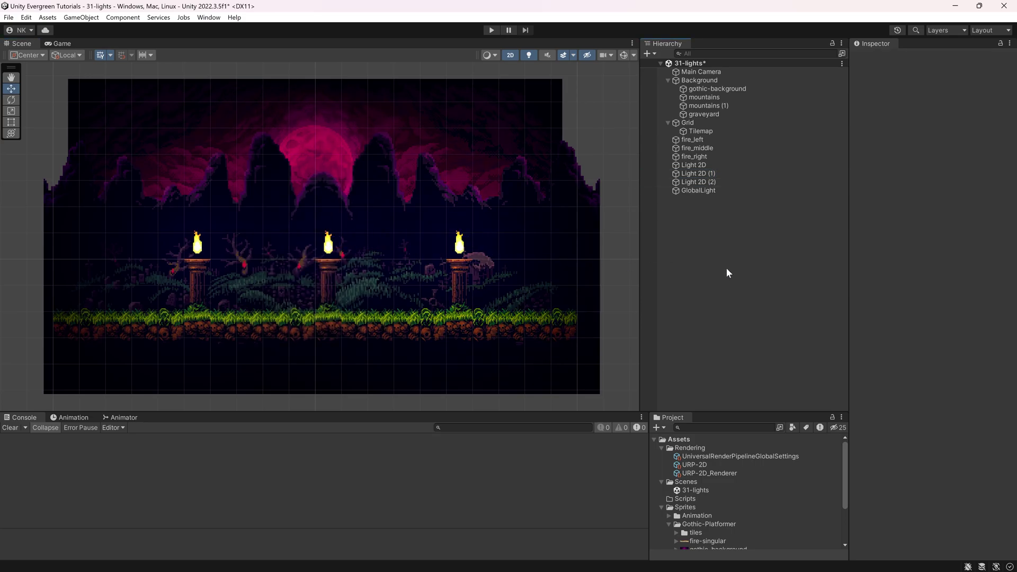
{"action": "left_click", "coordinate": [693, 164]}
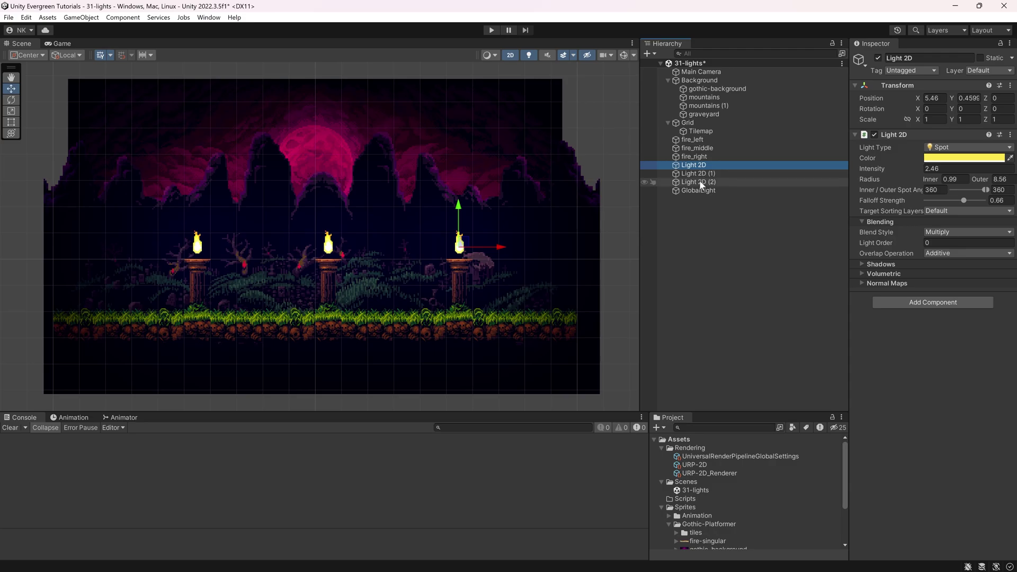
{"action": "left_click", "coordinate": [698, 182], "text": "shift"}
{"action": "left_click", "coordinate": [878, 56]}
{"action": "left_click", "coordinate": [878, 57]}
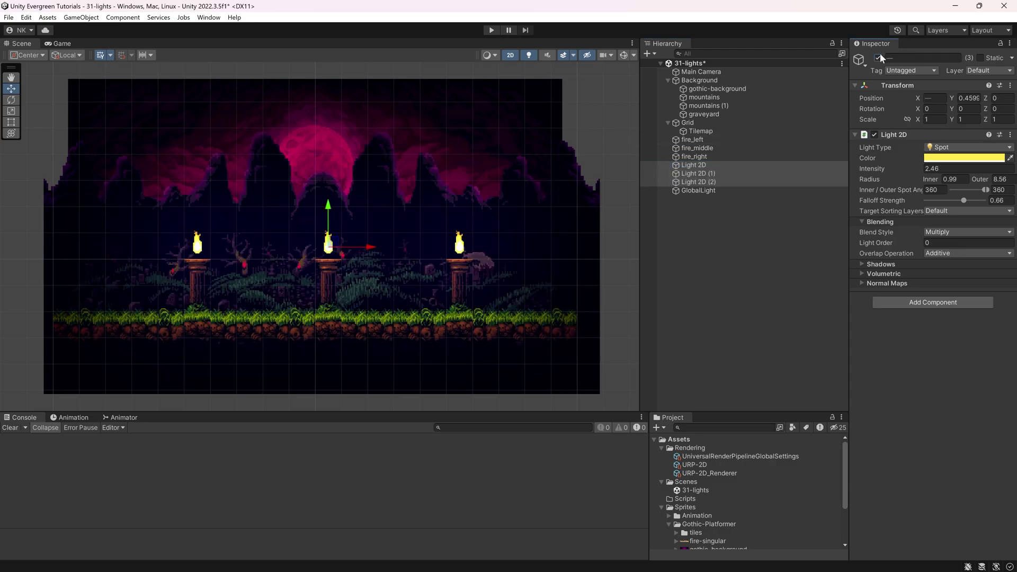
{"action": "left_click", "coordinate": [878, 56]}
{"action": "left_click", "coordinate": [879, 55]}
{"action": "left_click", "coordinate": [877, 57]}
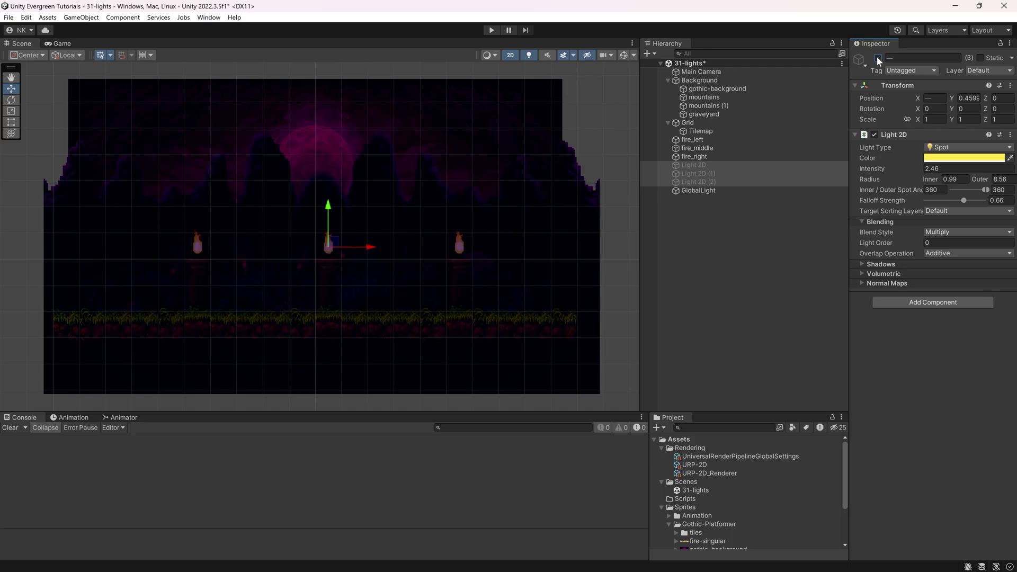
{"action": "left_click", "coordinate": [877, 56]}
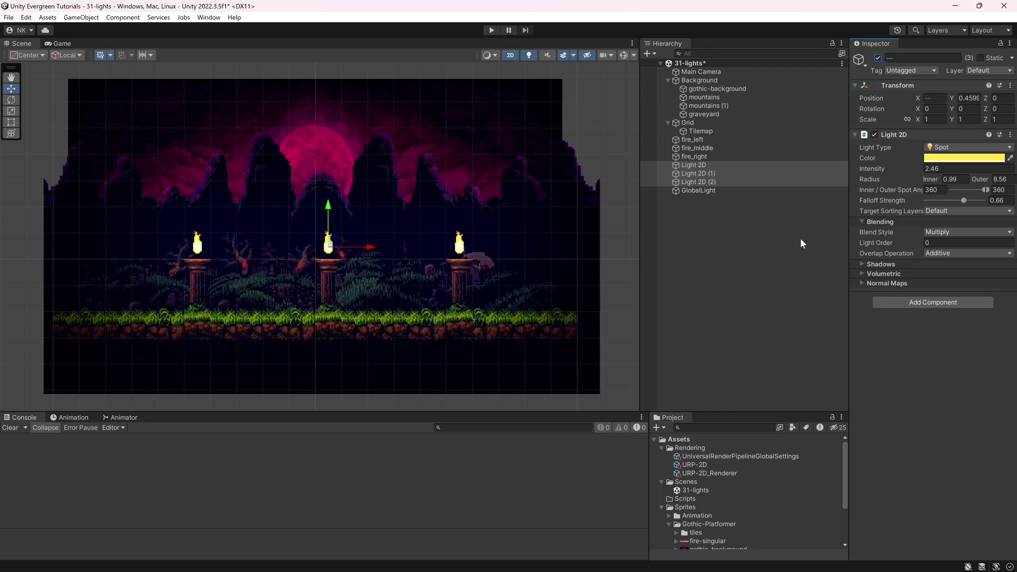
{"action": "left_click", "coordinate": [693, 165]}
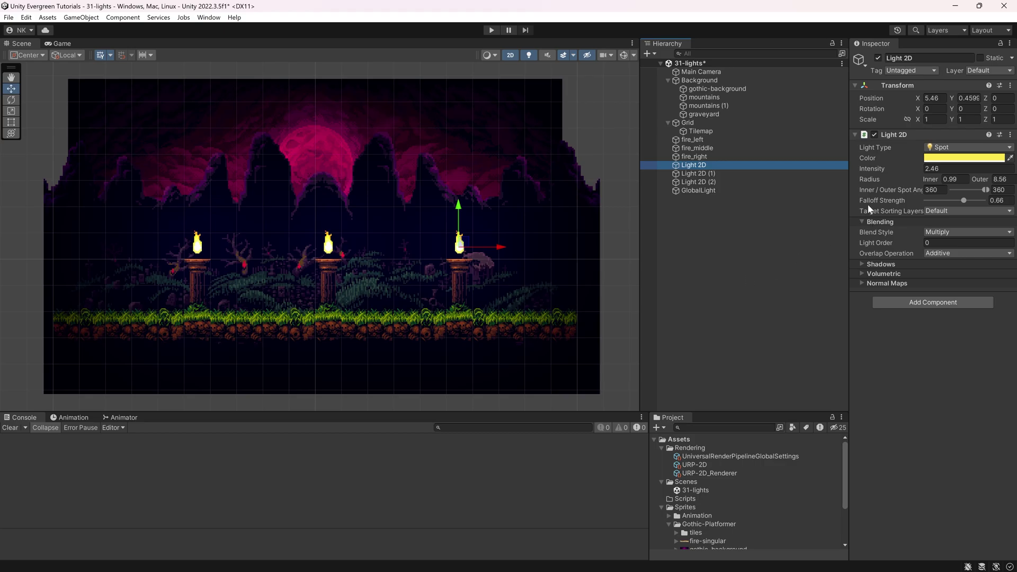
{"action": "mouse_move", "coordinate": [873, 215]}
{"action": "left_click", "coordinate": [716, 89]}
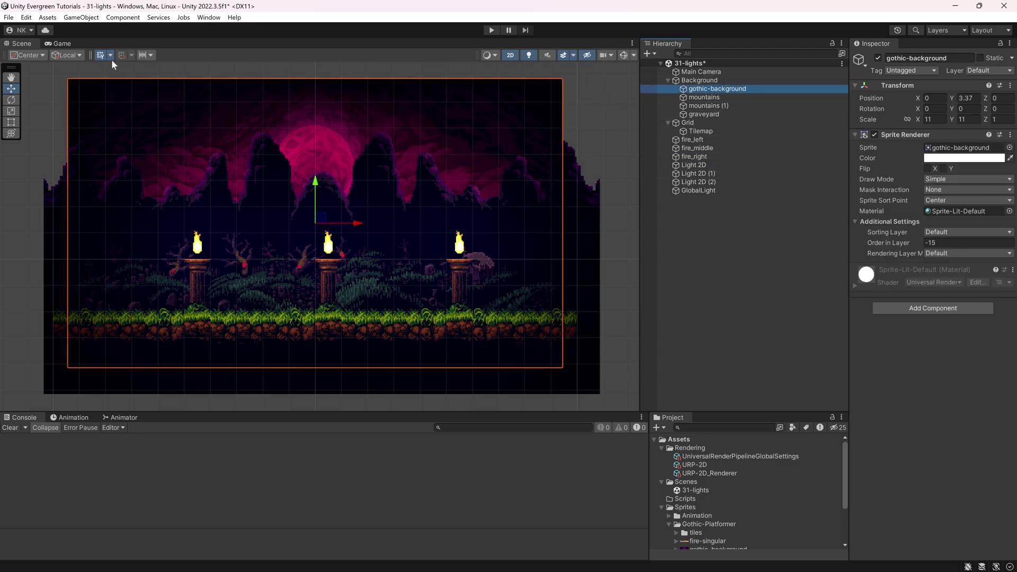
In Tags and Layers, add a first sorting layer named background-2.
{"action": "left_click", "coordinate": [988, 70]}
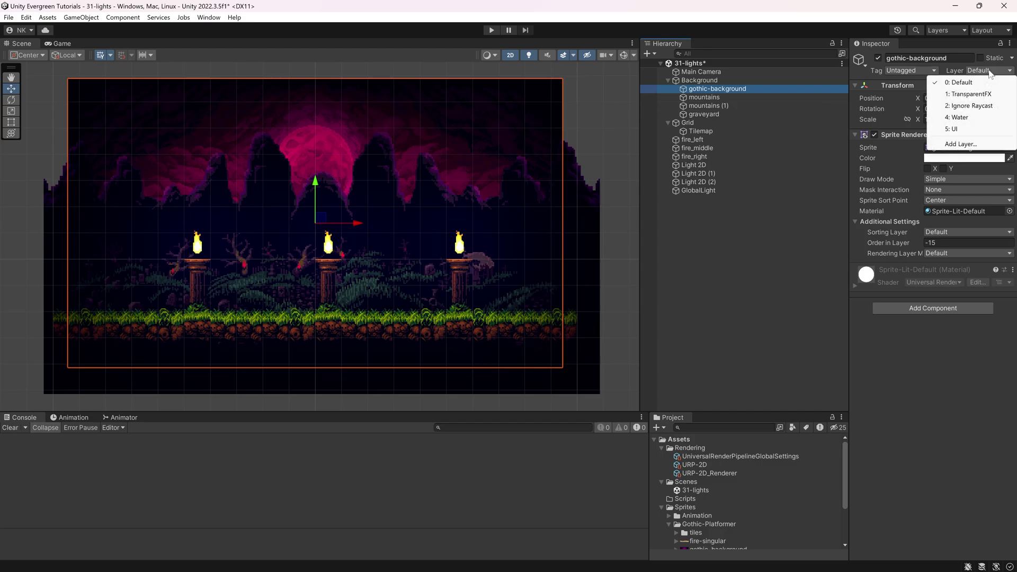
{"action": "left_click", "coordinate": [961, 144]}
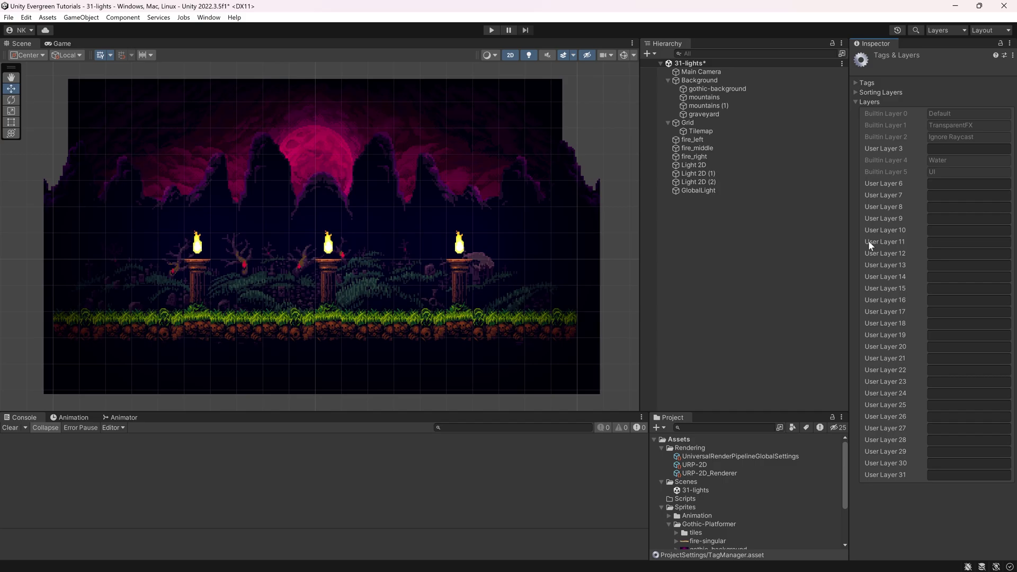
{"action": "left_click", "coordinate": [857, 101]}
{"action": "left_click", "coordinate": [870, 92]}
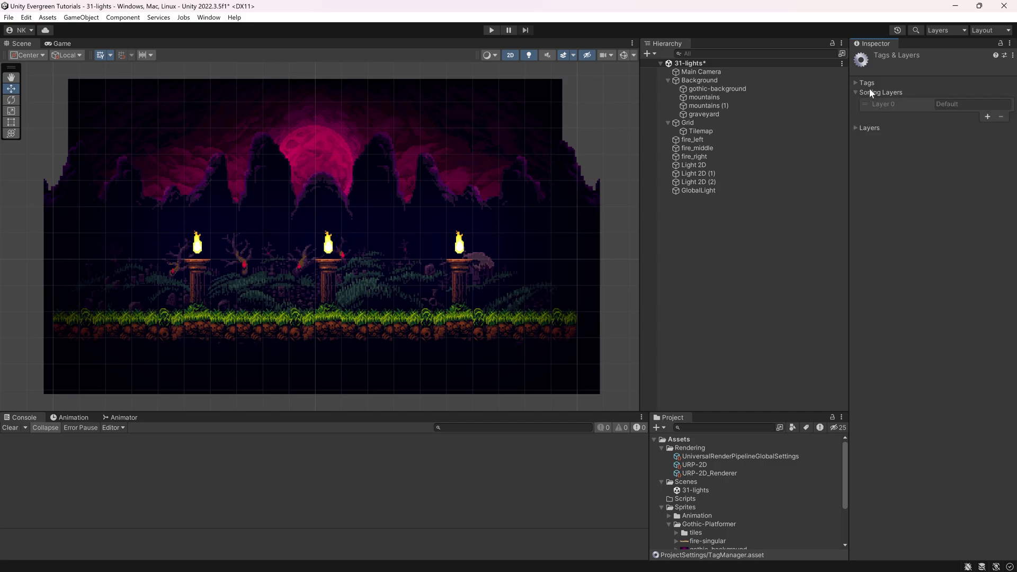
{"action": "left_click", "coordinate": [986, 117]}
{"action": "left_click", "coordinate": [972, 116]}
{"action": "type", "text": "b"}
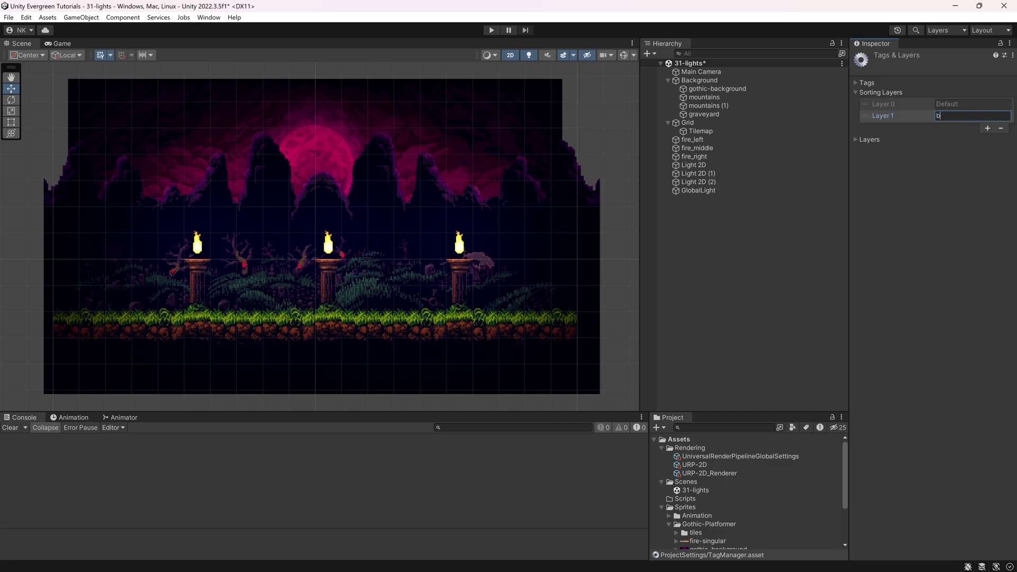
{"action": "type", "text": "ackground-2"}
{"action": "left_click", "coordinate": [924, 129]}
Add three more sorting layers named background-1, foreground-1 and forgeround-2.
{"action": "left_click", "coordinate": [989, 127]}
{"action": "type", "text": "background-1"}
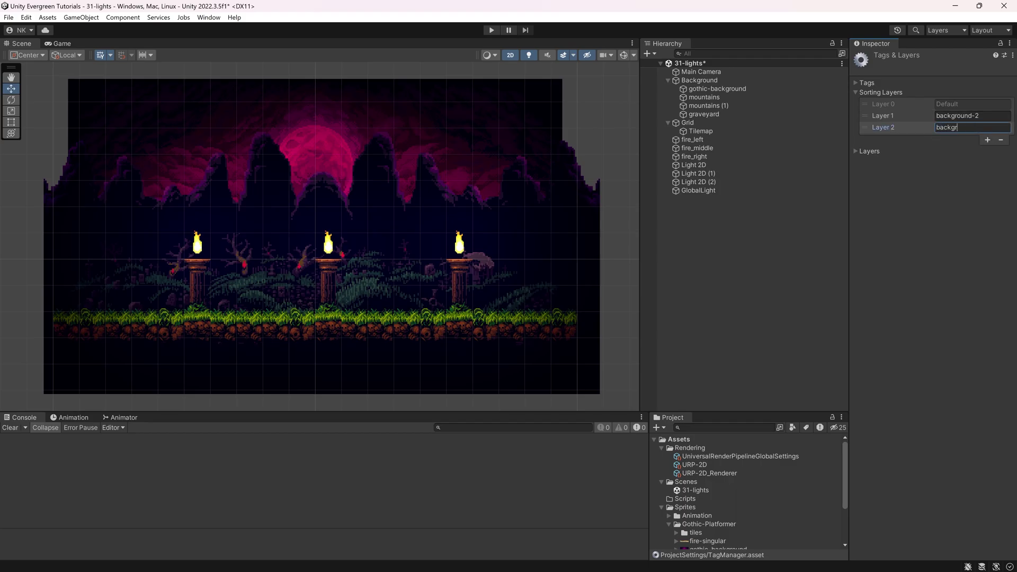
{"action": "left_click", "coordinate": [987, 139]}
{"action": "type", "text": "for"}
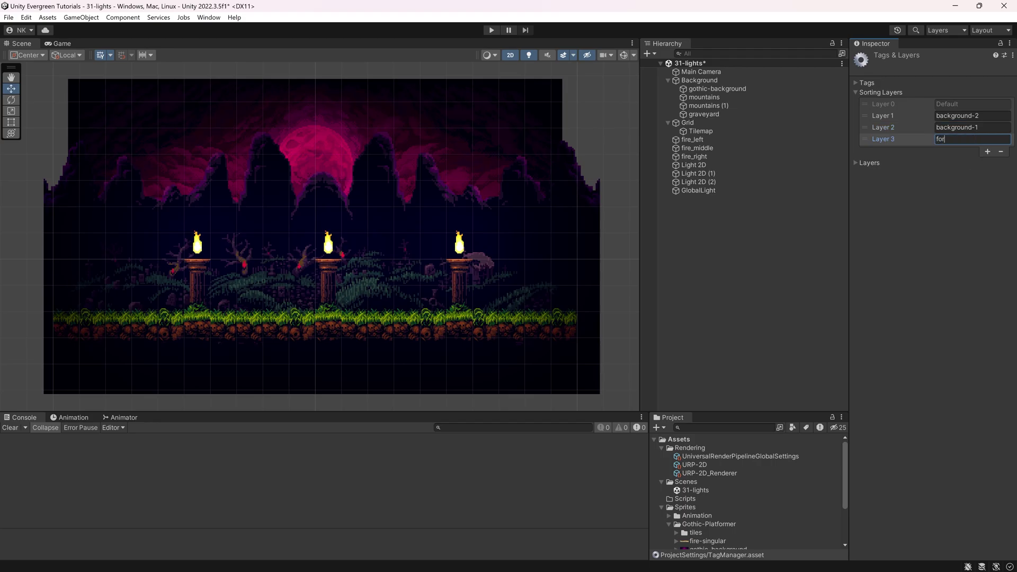
{"action": "type", "text": "eground-1"}
{"action": "left_click", "coordinate": [988, 152]}
{"action": "type", "text": "forgeround-2"}
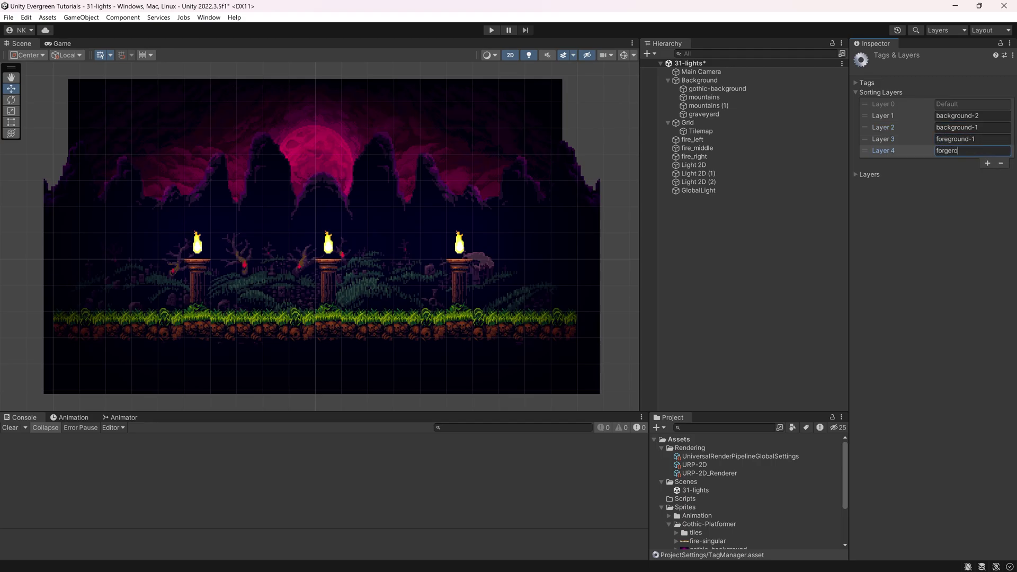
{"action": "key", "text": "Return"}
Put the gothic background on background-2 and both mountain sprites on background-1.
{"action": "left_click", "coordinate": [717, 89]}
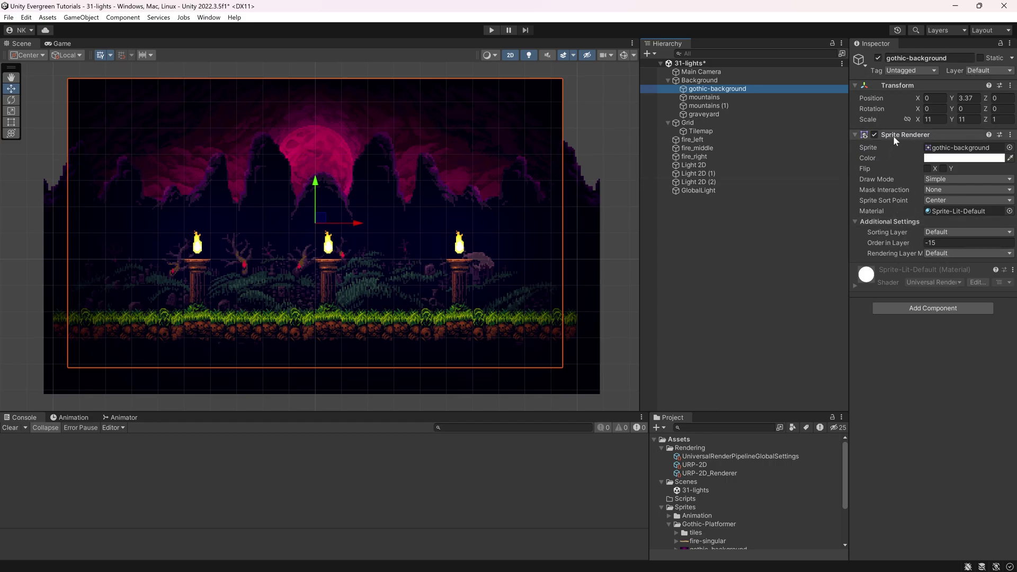
{"action": "left_click", "coordinate": [948, 232]}
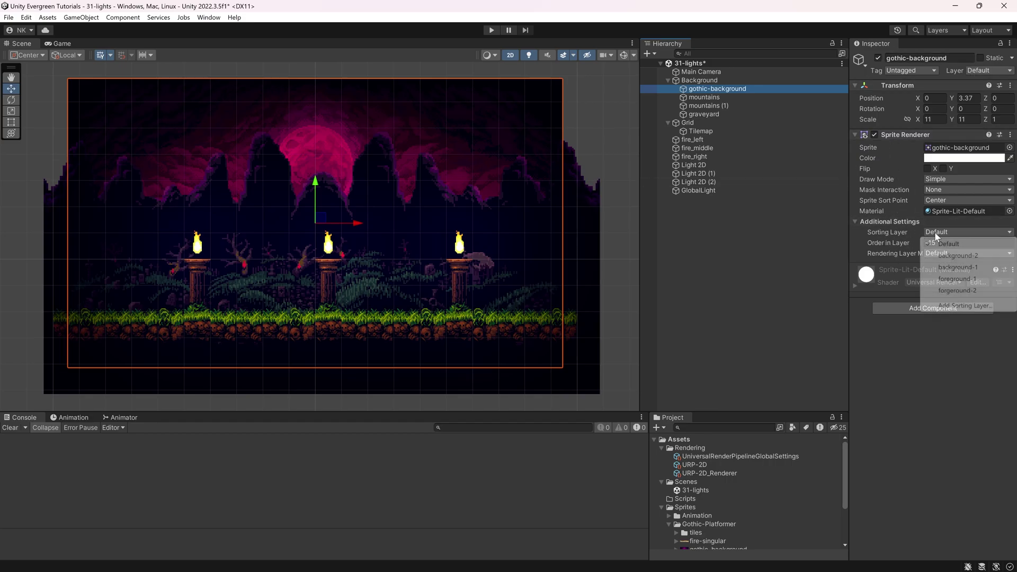
{"action": "left_click", "coordinate": [957, 256]}
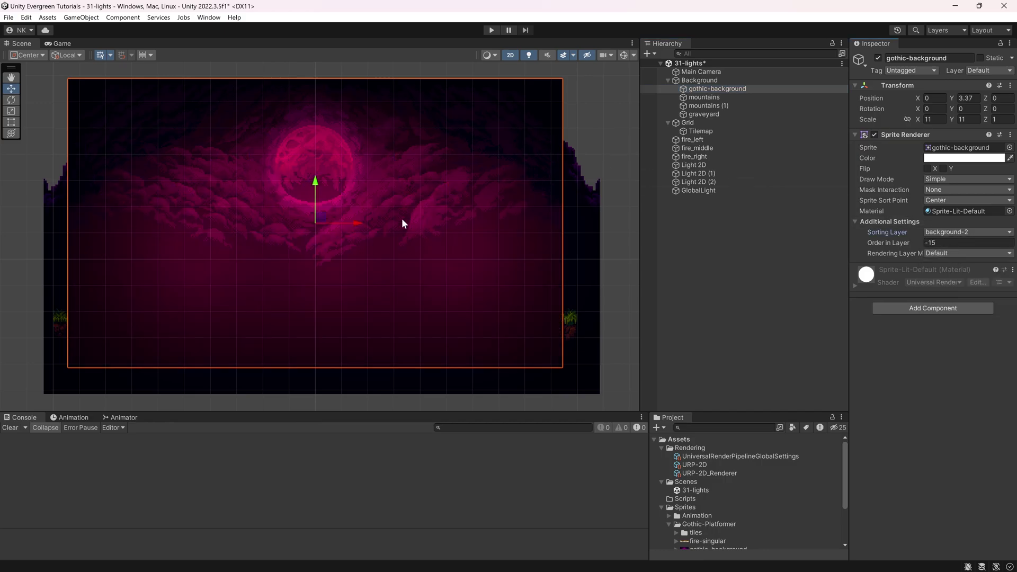
{"action": "left_click", "coordinate": [942, 232]}
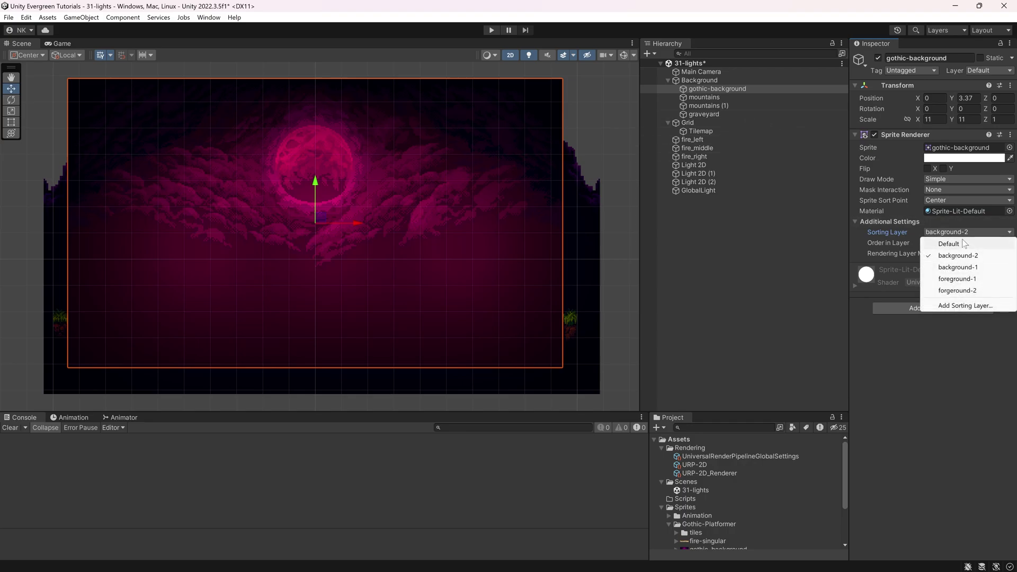
{"action": "left_click", "coordinate": [963, 345]}
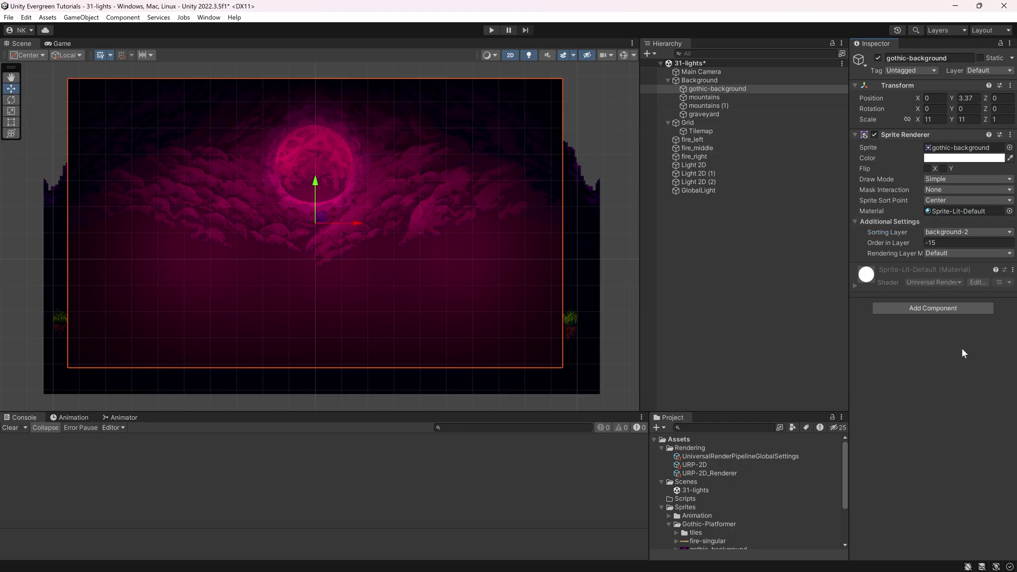
{"action": "left_click", "coordinate": [721, 95]}
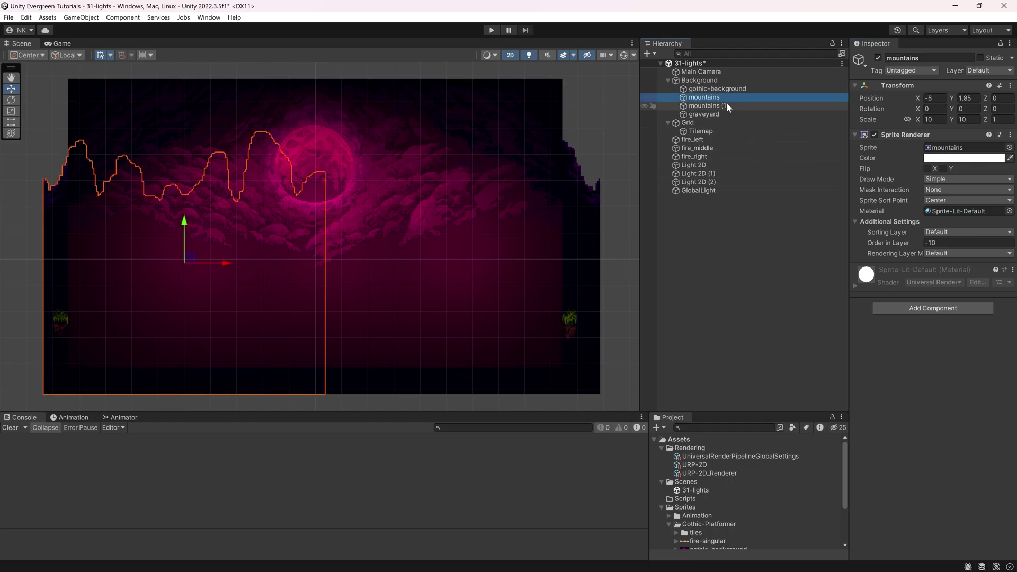
{"action": "left_click", "coordinate": [723, 106], "text": "ctrl"}
{"action": "left_click", "coordinate": [935, 232]}
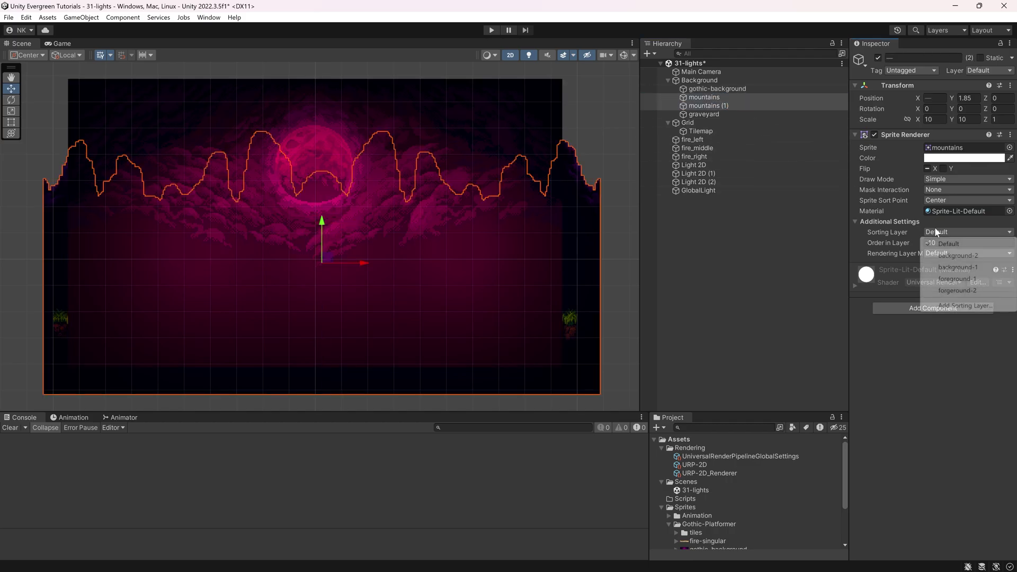
{"action": "left_click", "coordinate": [963, 267]}
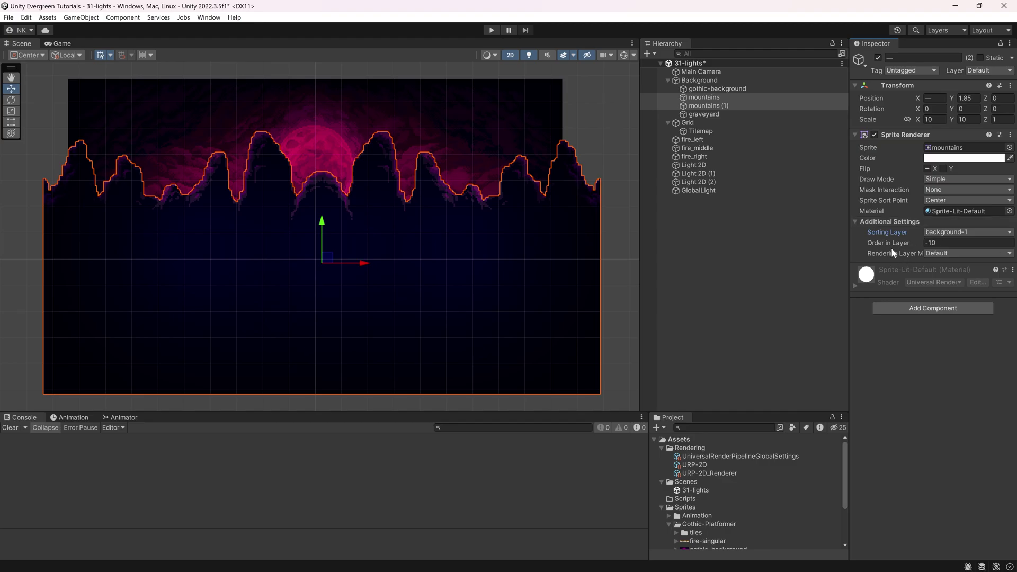
Put the graveyard sprite on foreground-1 and the Tilemap on forgeround-2.
{"action": "left_click", "coordinate": [704, 114]}
{"action": "left_click", "coordinate": [936, 232]}
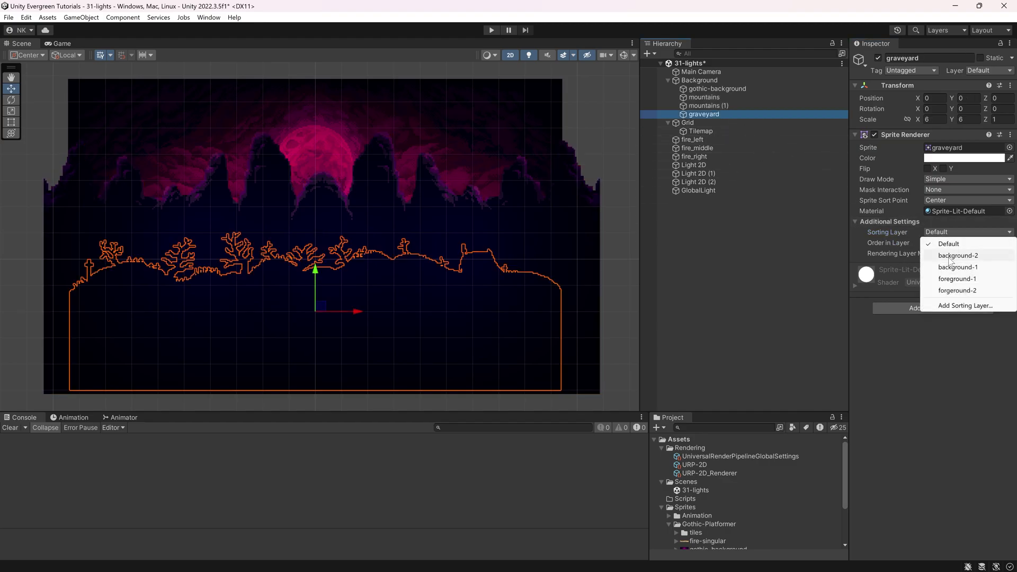
{"action": "left_click", "coordinate": [951, 278]}
{"action": "left_click", "coordinate": [700, 132]}
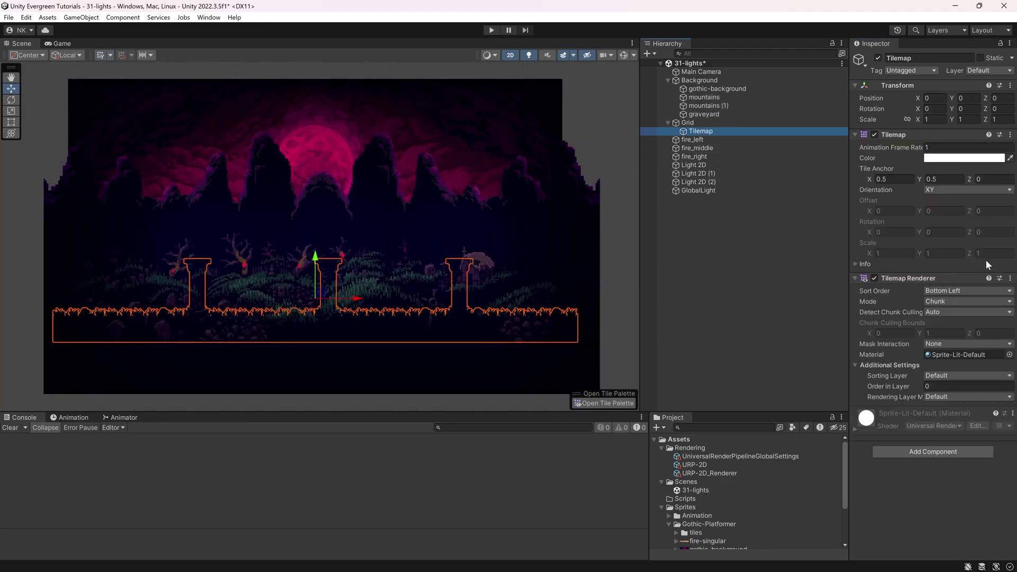
{"action": "left_click", "coordinate": [948, 375]}
{"action": "left_click", "coordinate": [956, 434]}
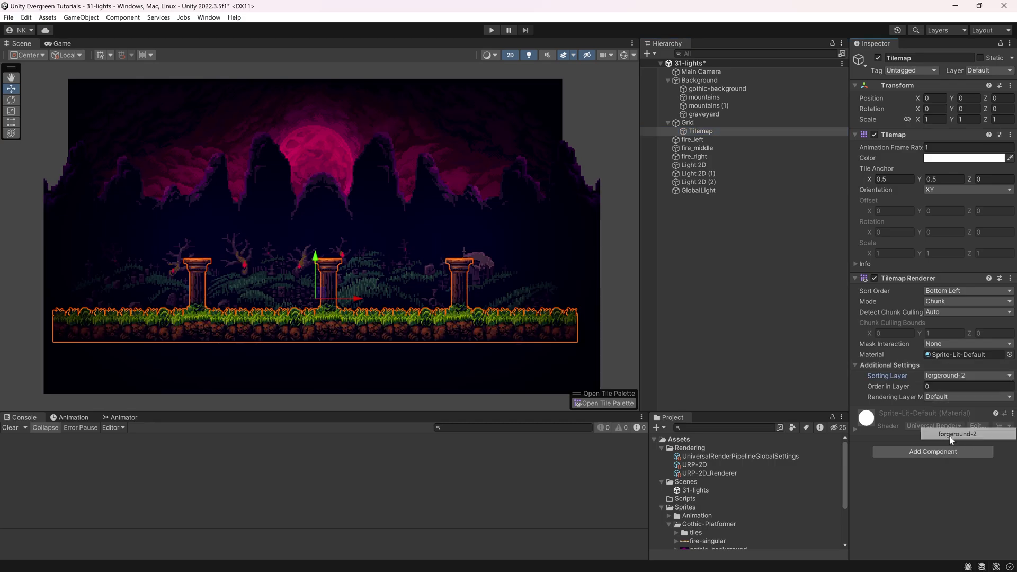
Move the three torch fire sprites onto forgeround-2 and save the scene.
{"action": "left_click", "coordinate": [695, 139]}
{"action": "left_click", "coordinate": [694, 157], "text": "shift"}
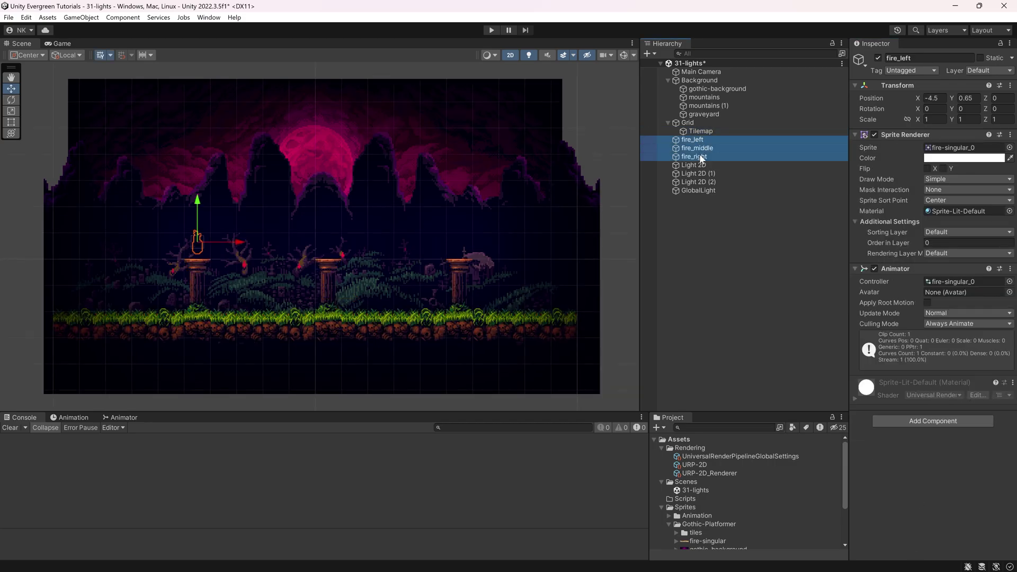
{"action": "left_click", "coordinate": [967, 232]}
{"action": "left_click", "coordinate": [948, 290]}
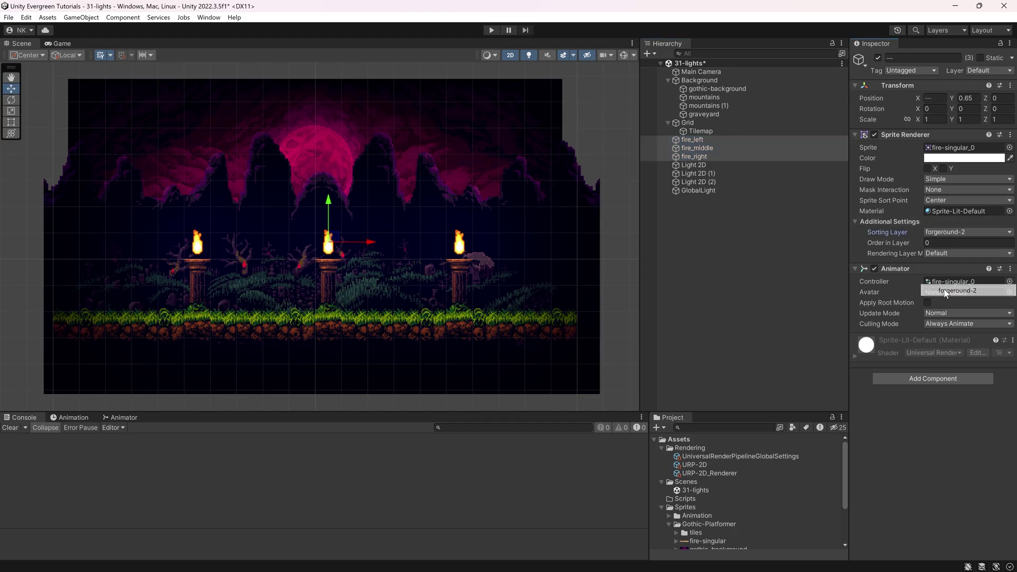
{"action": "key", "text": "ctrl+s"}
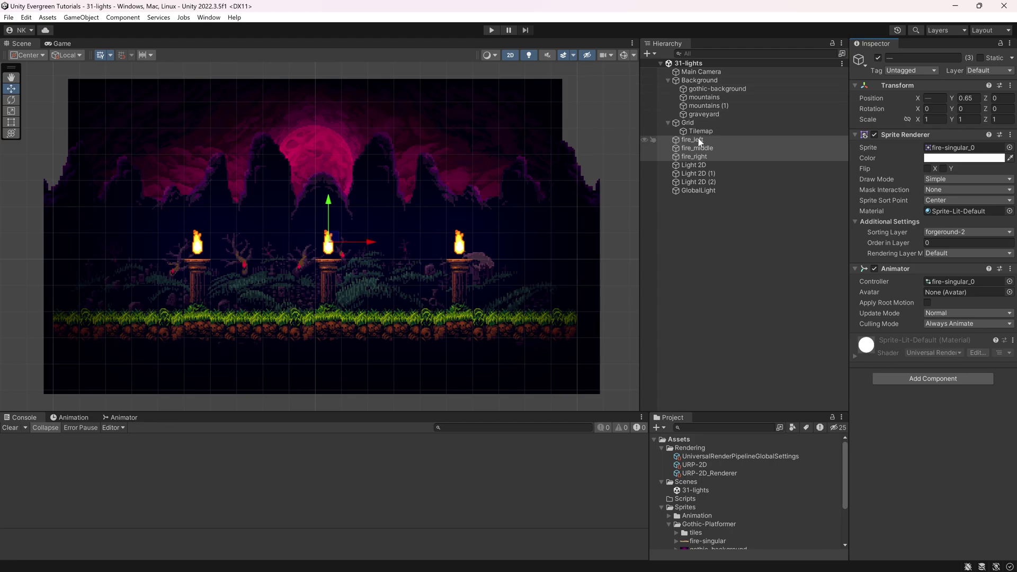
Make the first torch light target only forgeround-2 and foreground-1, then preview in Play mode.
{"action": "left_click", "coordinate": [694, 165]}
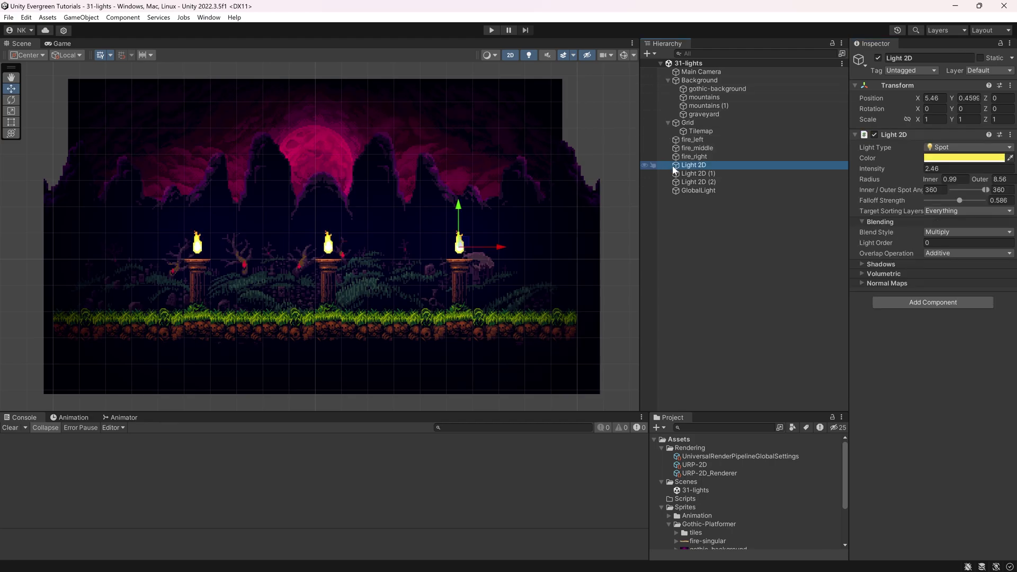
{"action": "left_click", "coordinate": [938, 211]}
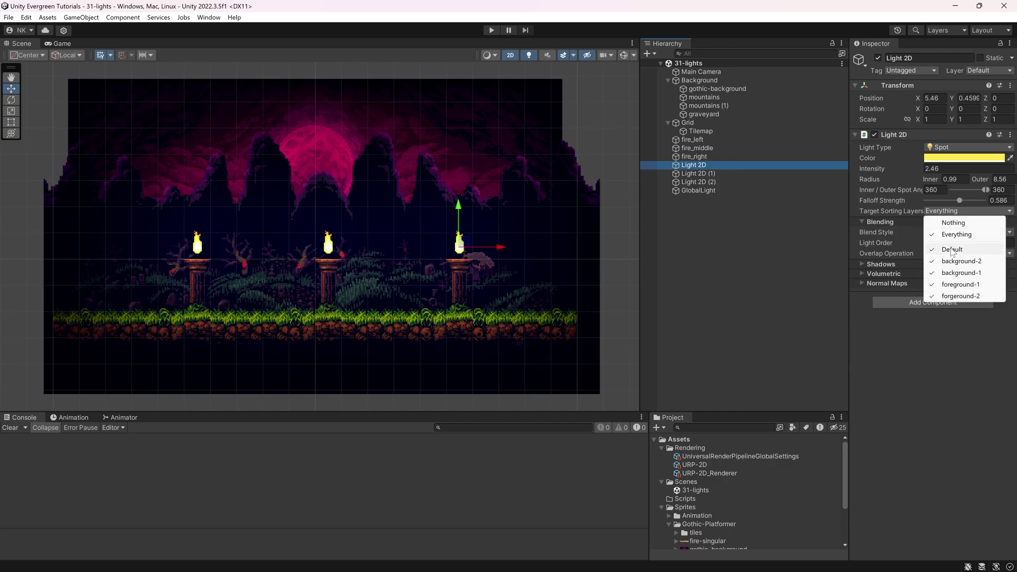
{"action": "left_click", "coordinate": [952, 223]}
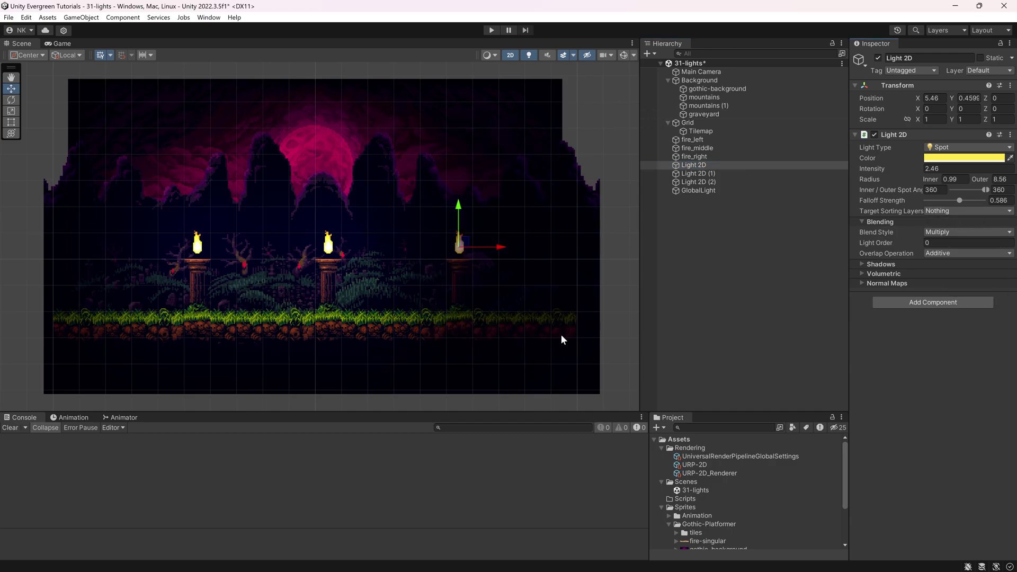
{"action": "left_click", "coordinate": [956, 214]}
{"action": "left_click", "coordinate": [961, 296]}
{"action": "left_click", "coordinate": [951, 214]}
{"action": "left_click", "coordinate": [962, 284]}
{"action": "left_click", "coordinate": [491, 31]}
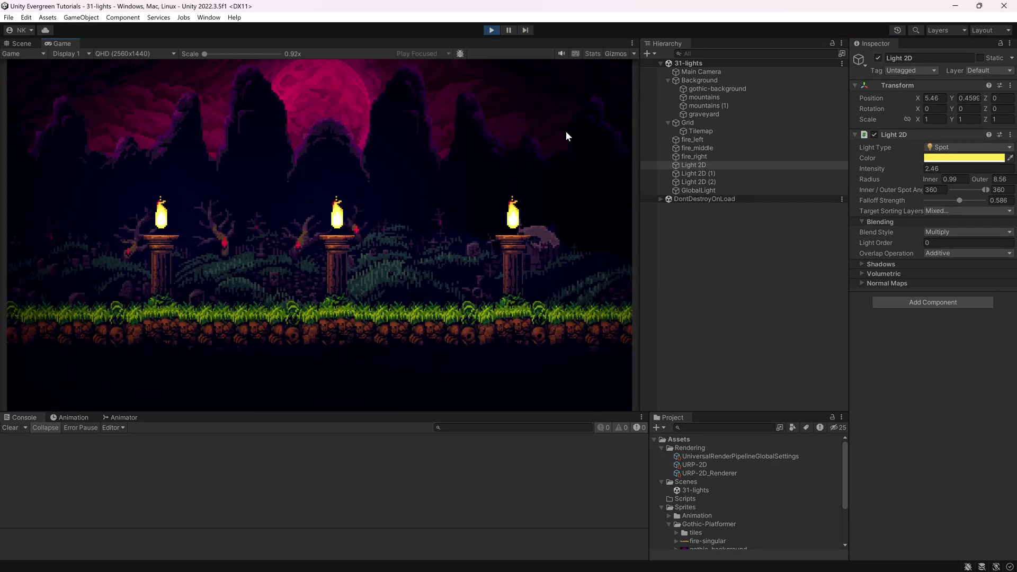
{"action": "left_click", "coordinate": [491, 30]}
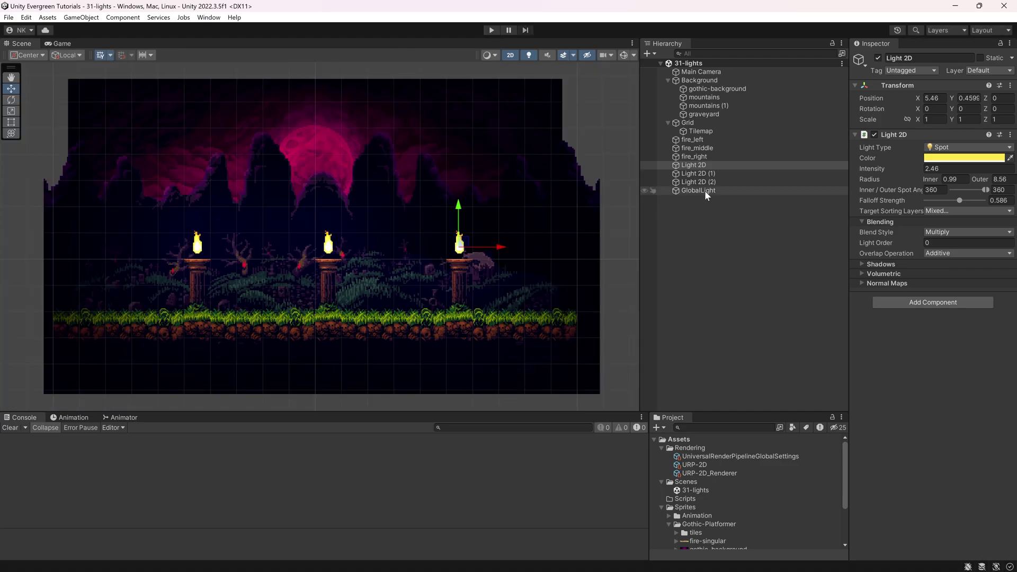
Change the middle torch light's target sorting layers, dropping Default and keeping foreground-1.
{"action": "left_click", "coordinate": [698, 173]}
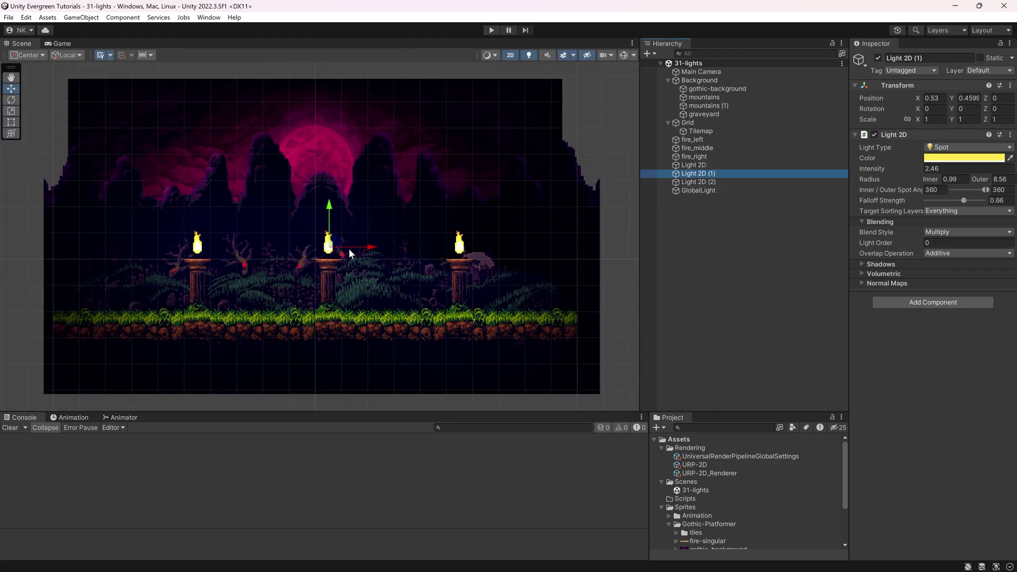
{"action": "left_click", "coordinate": [947, 211]}
{"action": "left_click", "coordinate": [952, 249]}
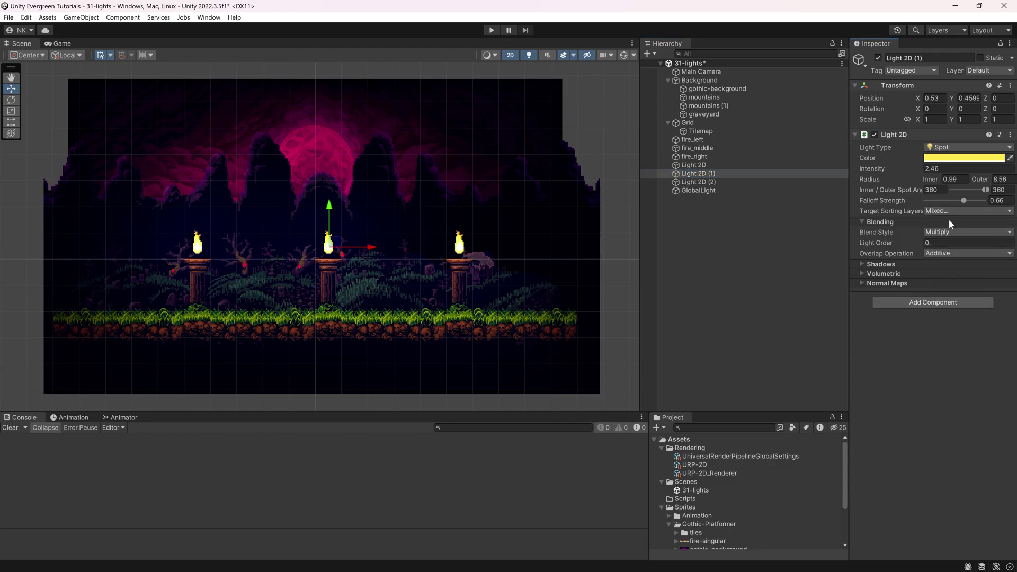
{"action": "left_click", "coordinate": [947, 212]}
{"action": "left_click", "coordinate": [948, 259]}
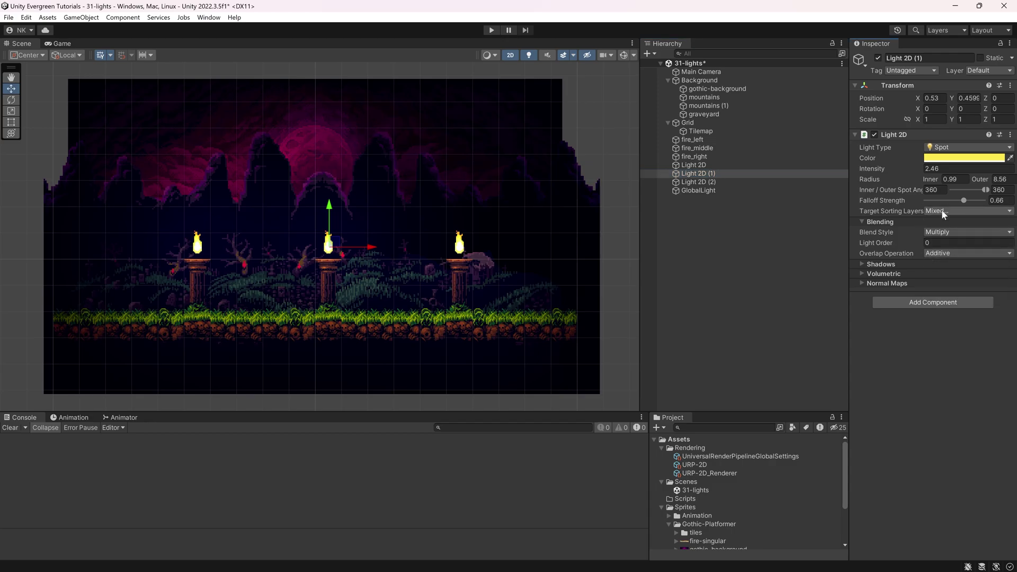
{"action": "left_click", "coordinate": [943, 211]}
{"action": "left_click", "coordinate": [952, 272]}
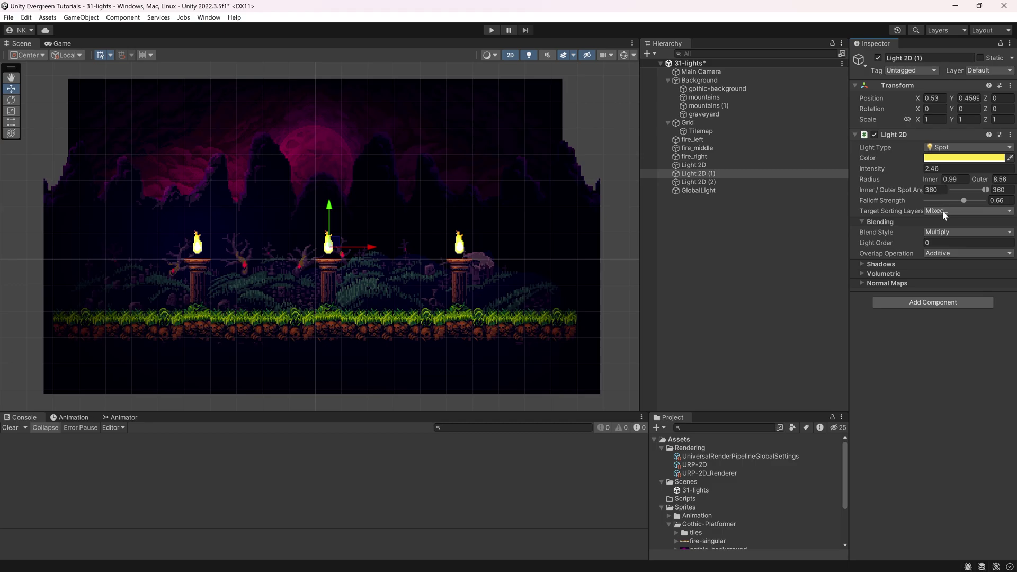
{"action": "left_click", "coordinate": [942, 211]}
{"action": "left_click", "coordinate": [956, 284]}
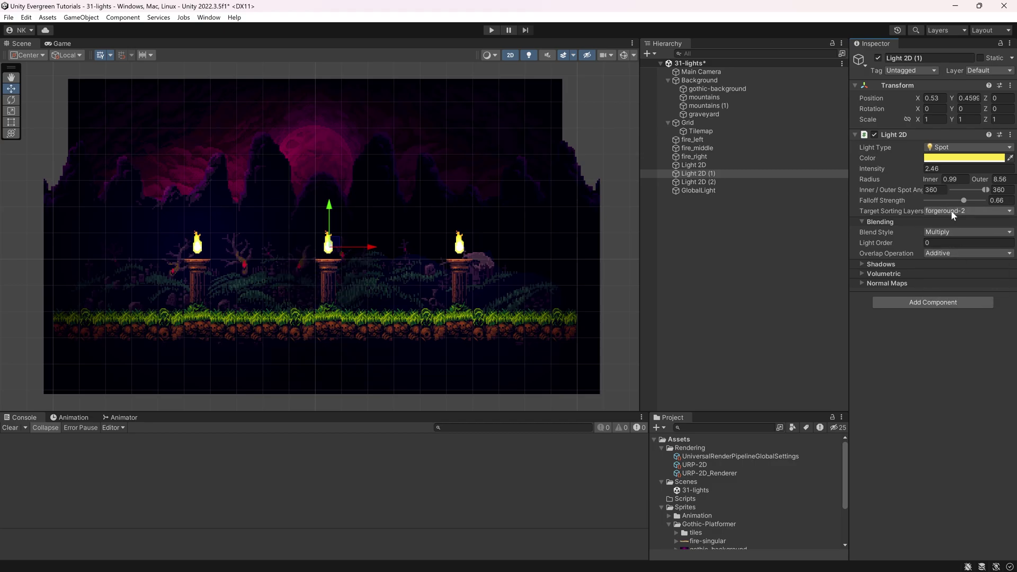
{"action": "left_click", "coordinate": [951, 211]}
{"action": "left_click", "coordinate": [950, 284]}
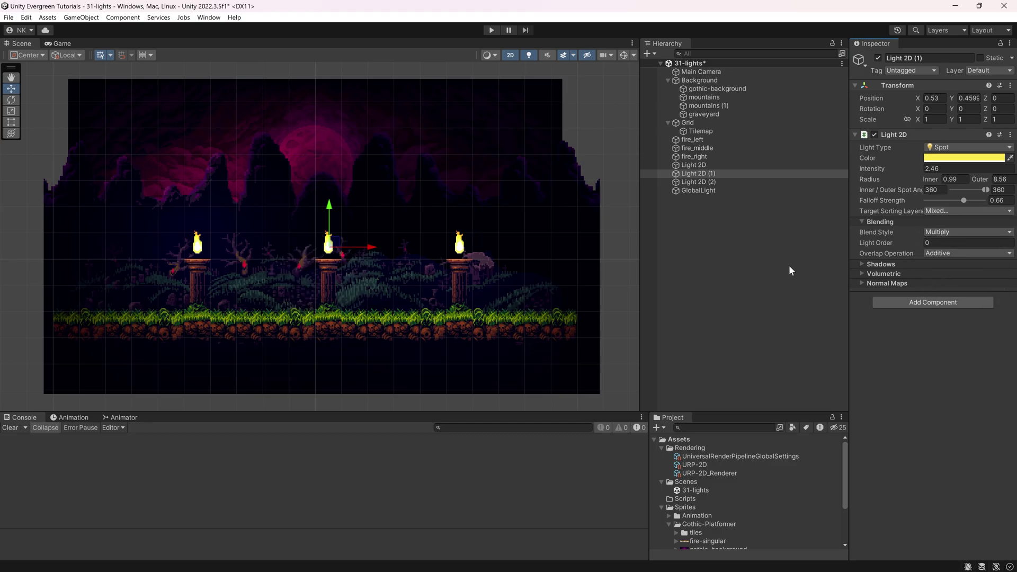
Make the left torch light target only two chosen sorting layers instead of Everything.
{"action": "left_click", "coordinate": [723, 182]}
{"action": "left_click", "coordinate": [953, 210]}
{"action": "left_click", "coordinate": [952, 223]}
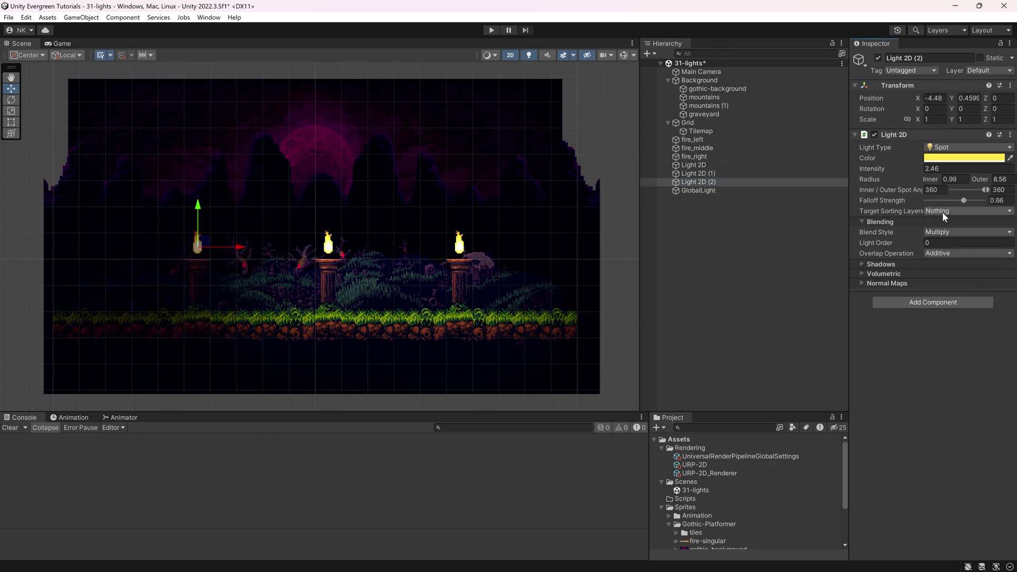
{"action": "left_click", "coordinate": [942, 212]}
{"action": "left_click", "coordinate": [960, 260]}
{"action": "left_click", "coordinate": [956, 210]}
{"action": "left_click", "coordinate": [960, 272]}
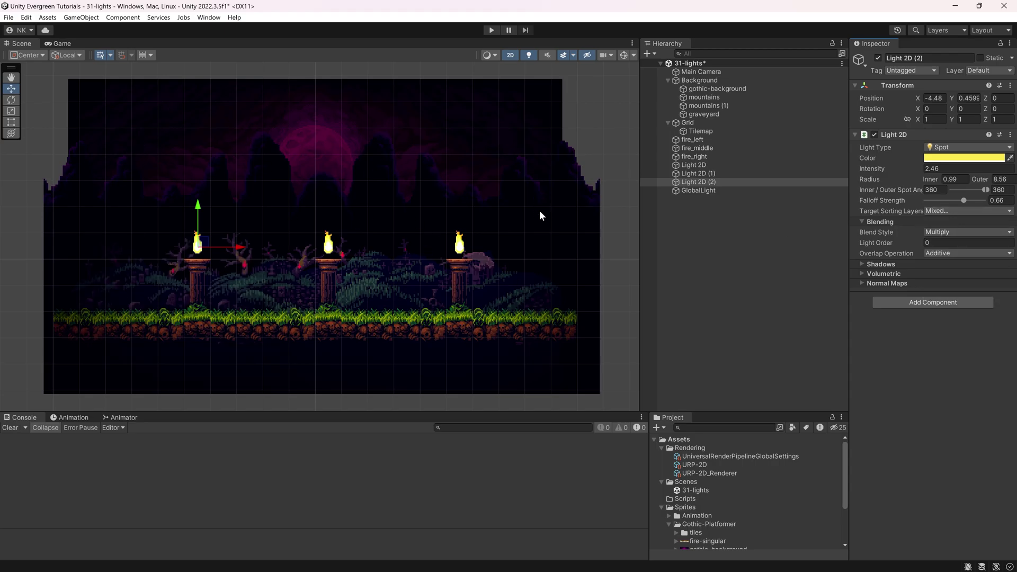
Remove forgeround-2 and one more layer from the global light's target sorting layers.
{"action": "left_click", "coordinate": [697, 190]}
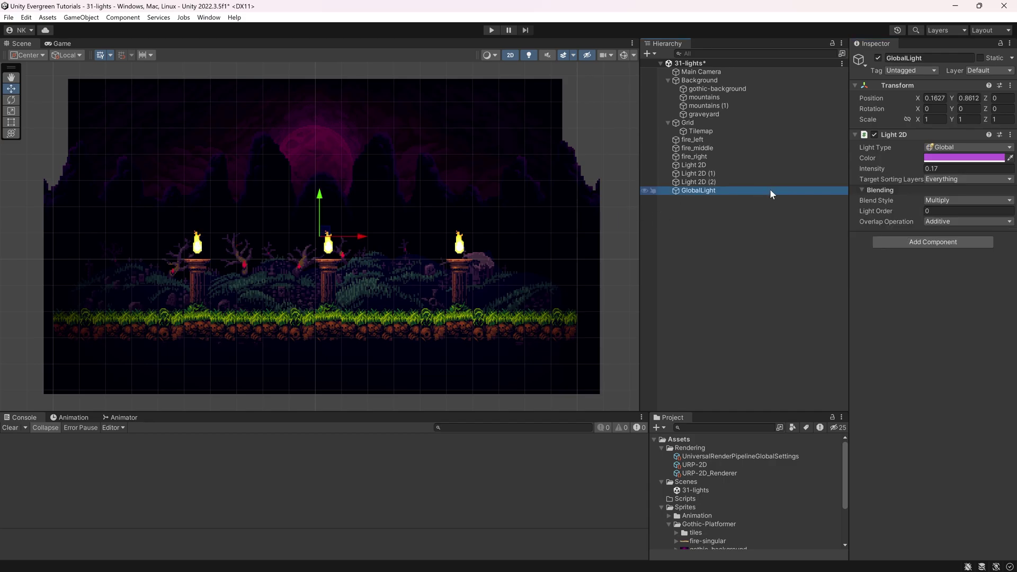
{"action": "left_click", "coordinate": [939, 179]}
{"action": "left_click", "coordinate": [955, 263]}
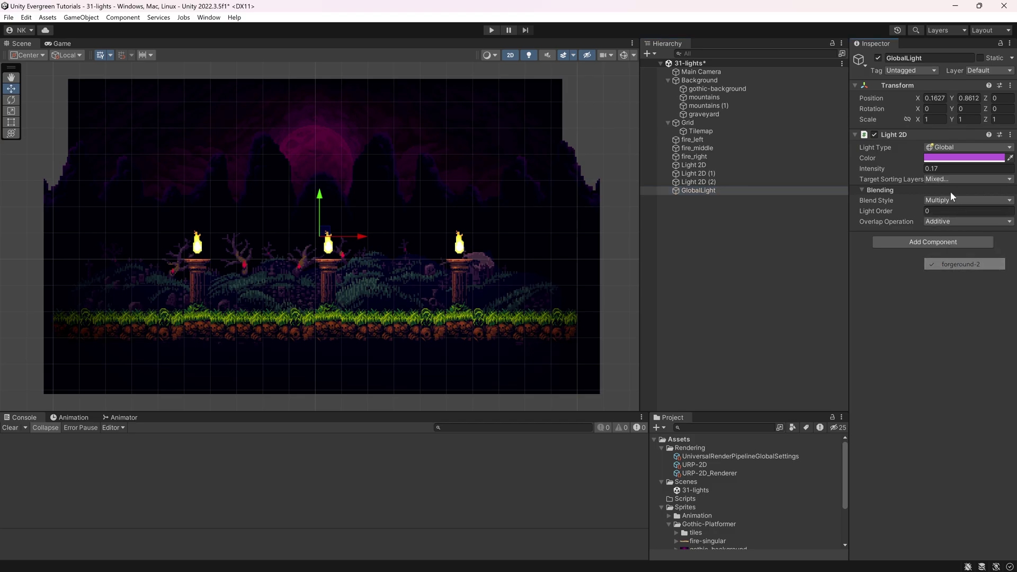
{"action": "left_click", "coordinate": [950, 179]}
{"action": "left_click", "coordinate": [960, 253]}
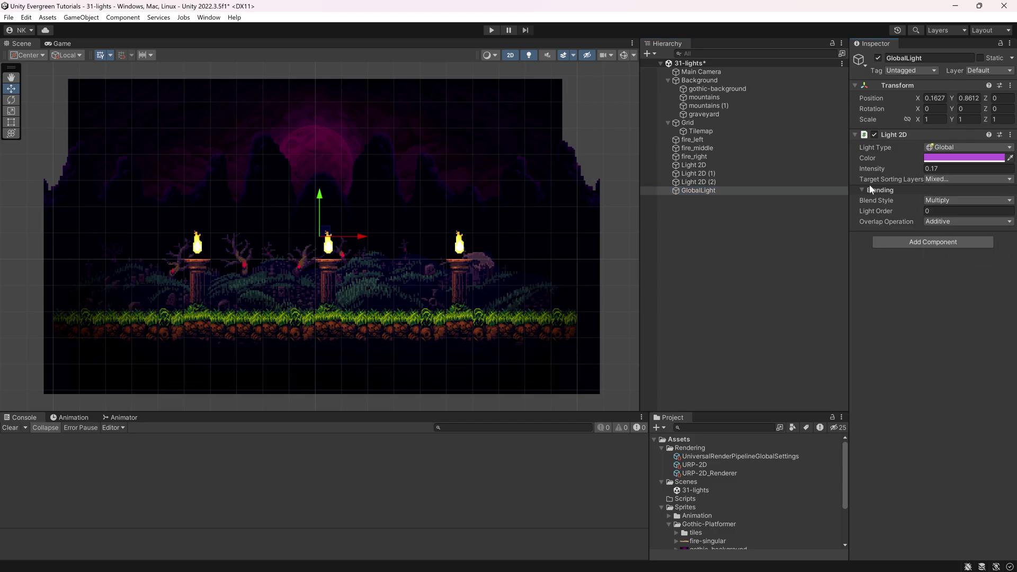
Raise the global light intensity from 0.17 to 0.74 and run the game.
{"action": "left_click", "coordinate": [871, 158]}
{"action": "mouse_move", "coordinate": [879, 173]}
{"action": "left_mouse_down"}
{"action": "mouse_move", "coordinate": [900, 176]}
{"action": "mouse_move", "coordinate": [889, 177]}
{"action": "left_mouse_up"}
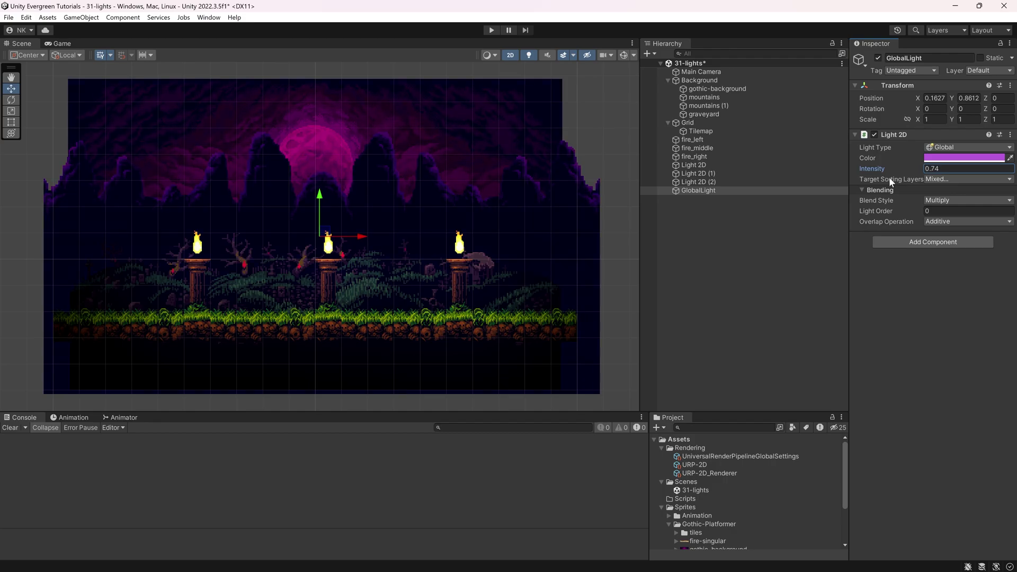
{"action": "key", "text": "ctrl+p"}
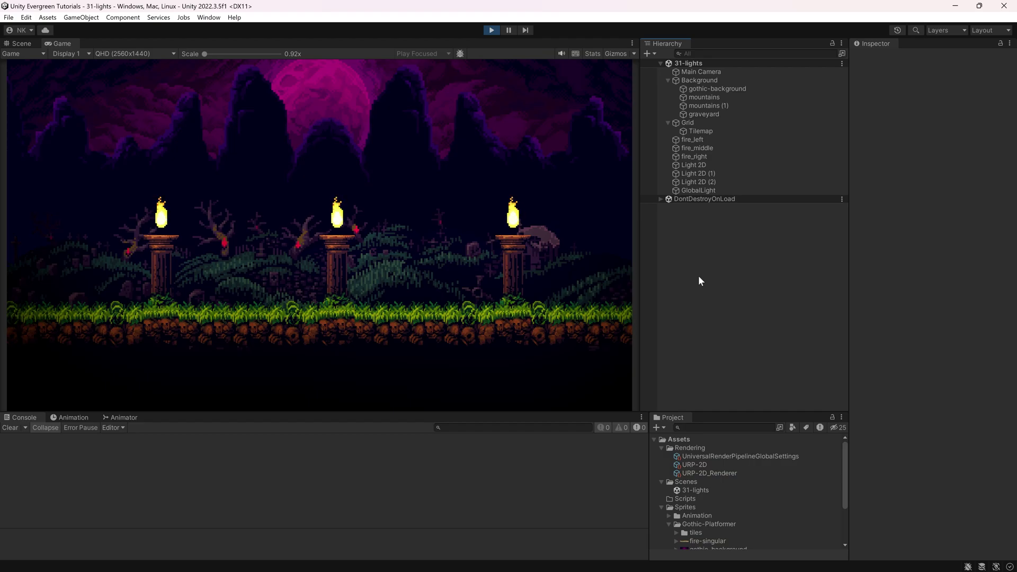
While playing, dim the global light, lower the three torch lights to 1.89, then stop.
{"action": "left_click", "coordinate": [700, 190]}
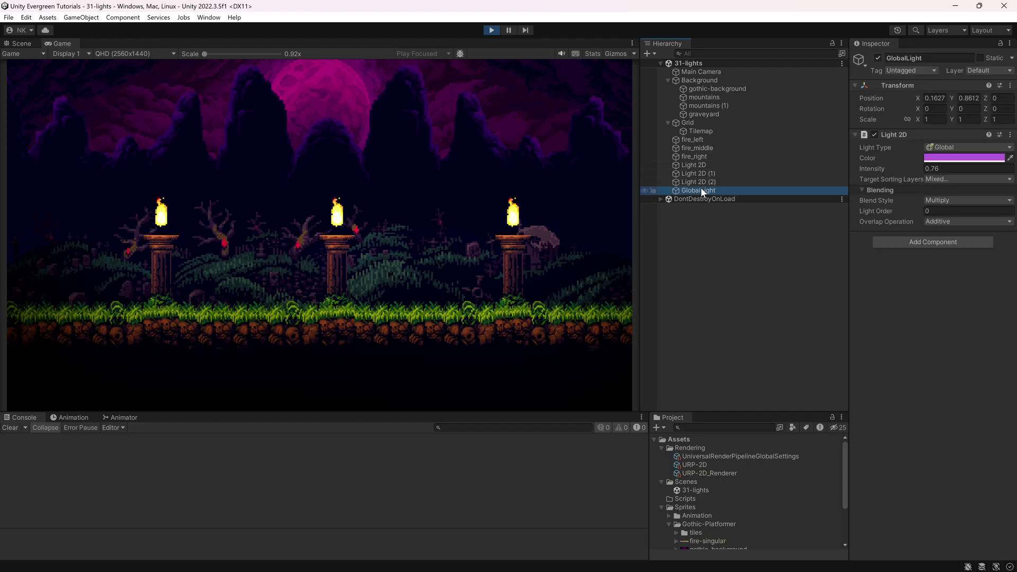
{"action": "left_click_drag", "start_coordinate": [874, 167], "coordinate": [870, 167]}
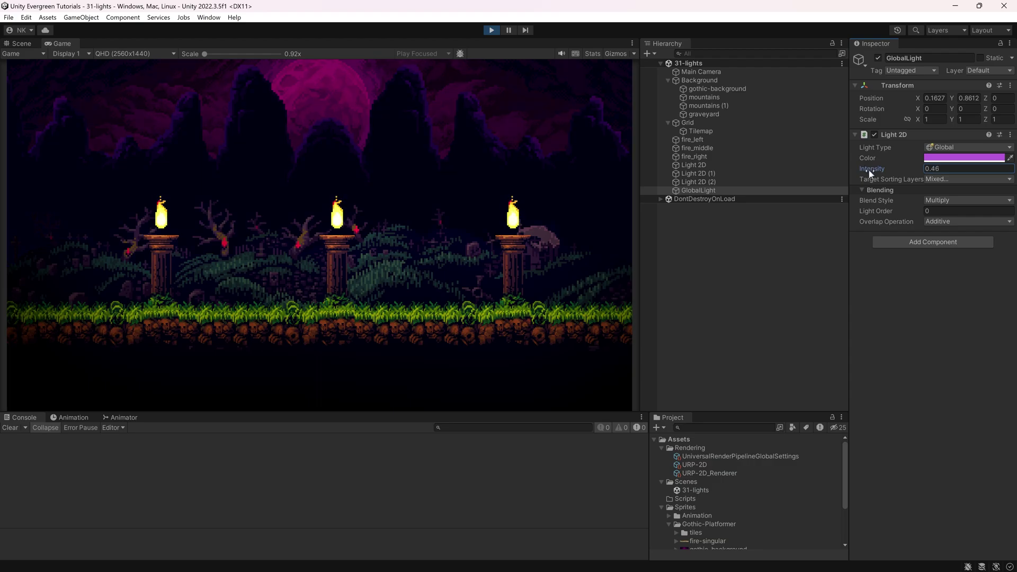
{"action": "left_click", "coordinate": [698, 165]}
{"action": "left_click", "coordinate": [707, 181], "text": "shift"}
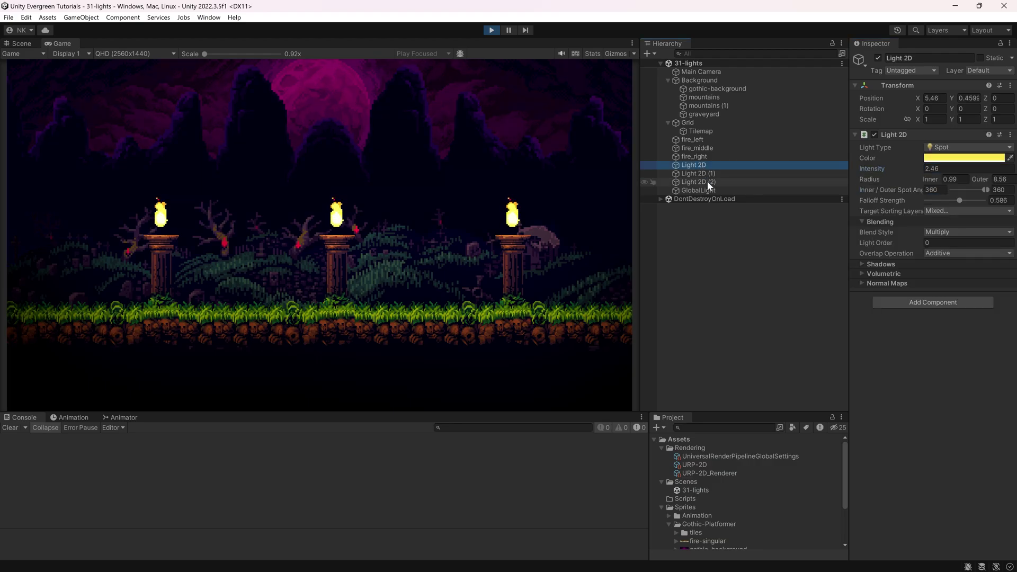
{"action": "left_click_drag", "start_coordinate": [870, 170], "coordinate": [857, 164]}
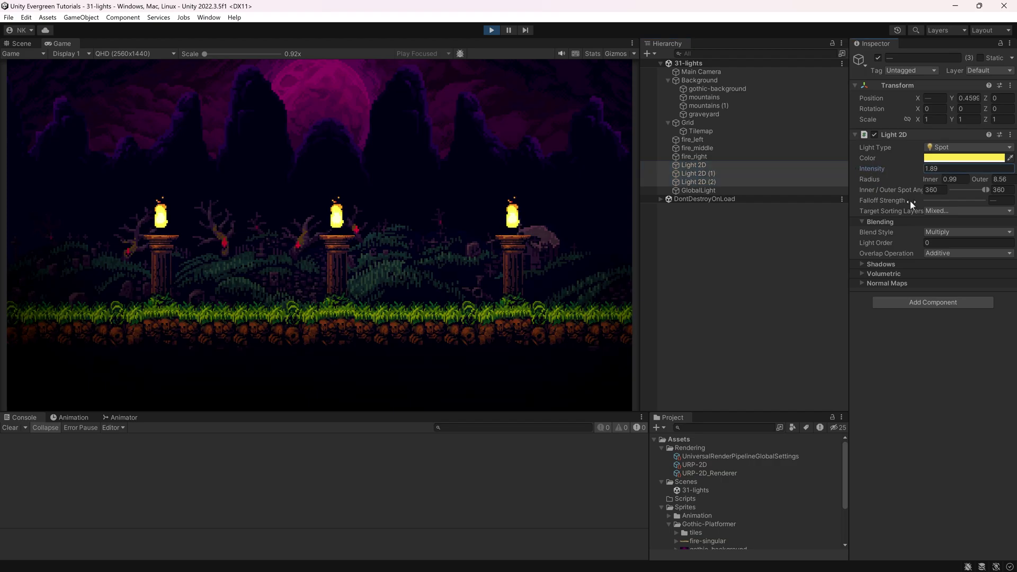
{"action": "left_click", "coordinate": [744, 319]}
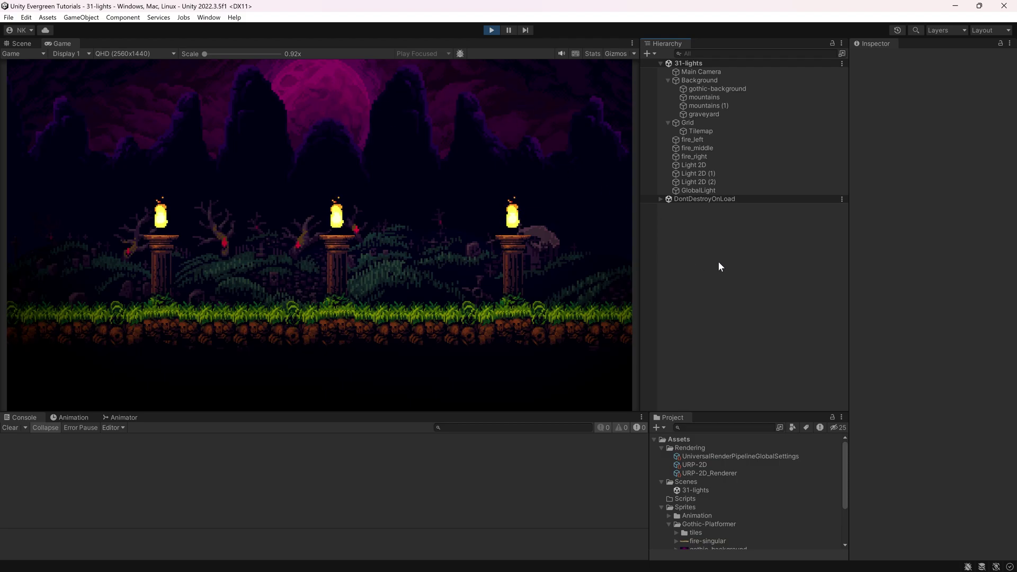
{"action": "key", "text": "ctrl+p"}
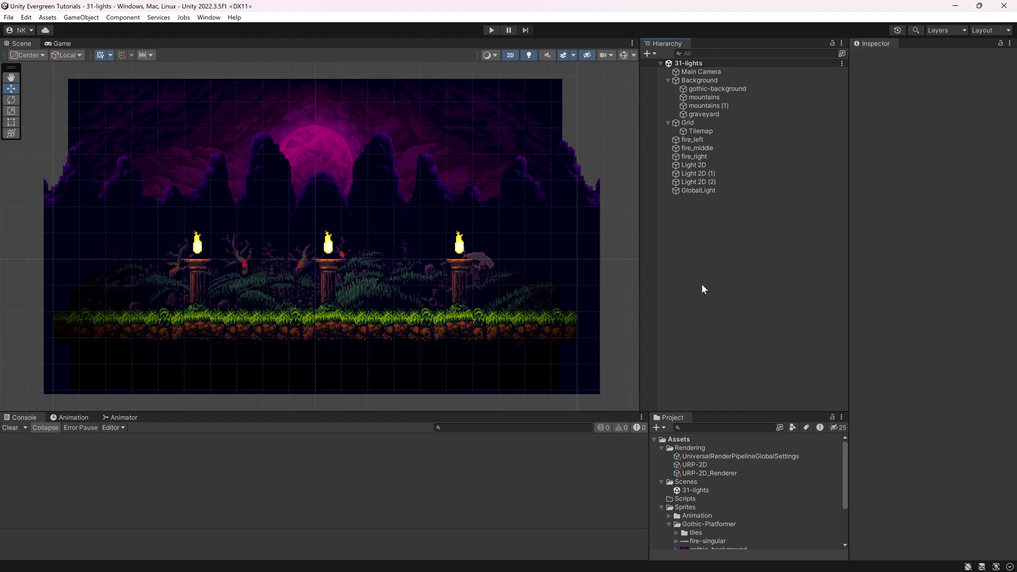